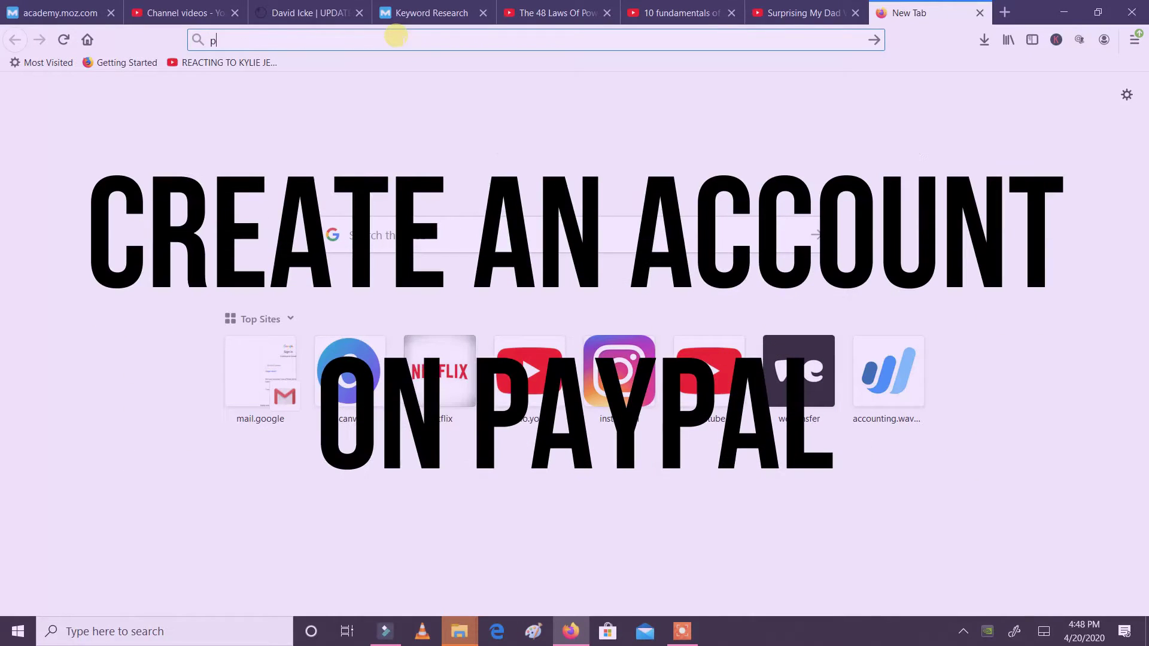
Step: Search for paypal in a new tab and open PayPal Kenya's business page
text(paypal.com/ke/webapps/mpp/merchant)
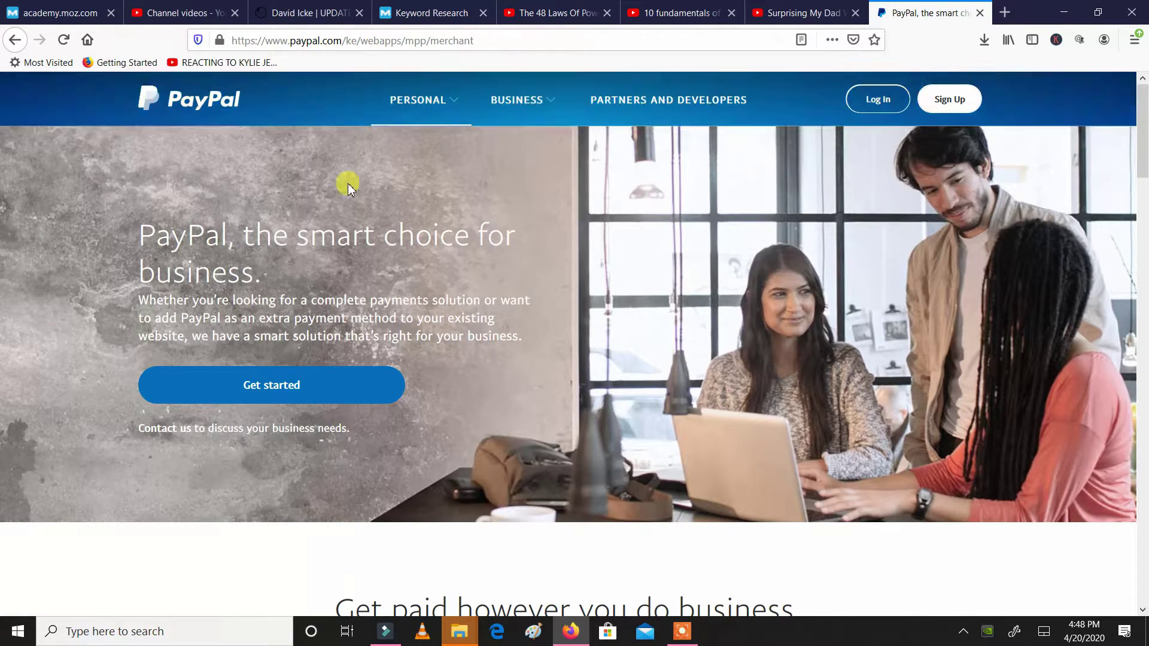
Step: Browse the Personal and Business menus, then start Sign Up to reach account-type choice
click(439, 99)
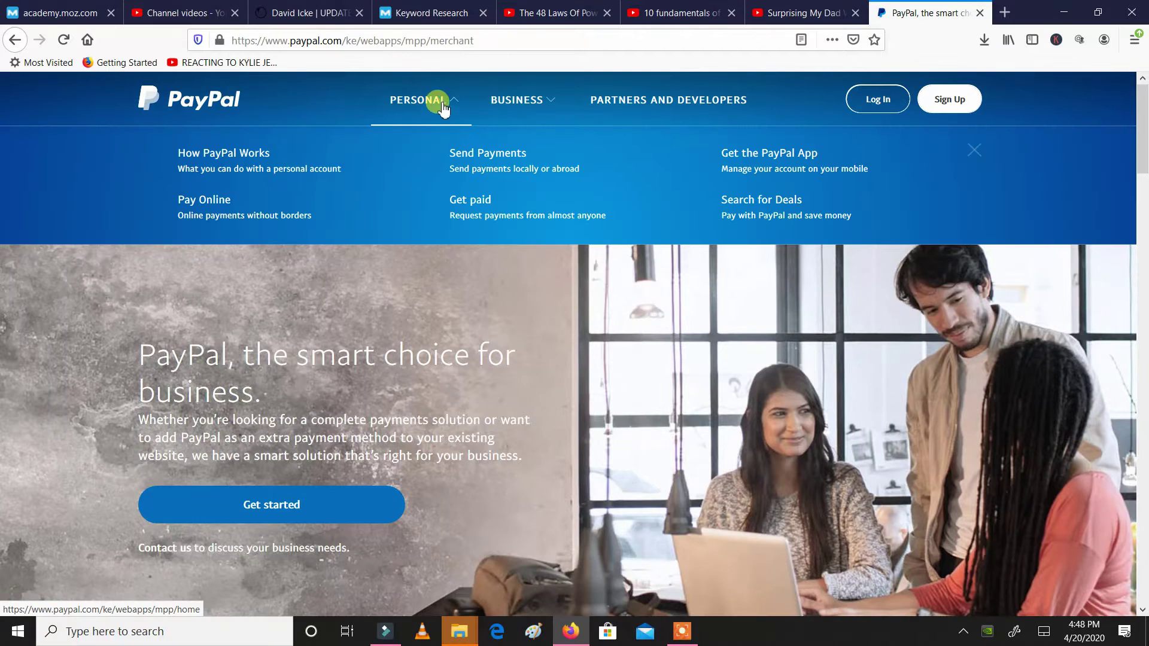
click(512, 99)
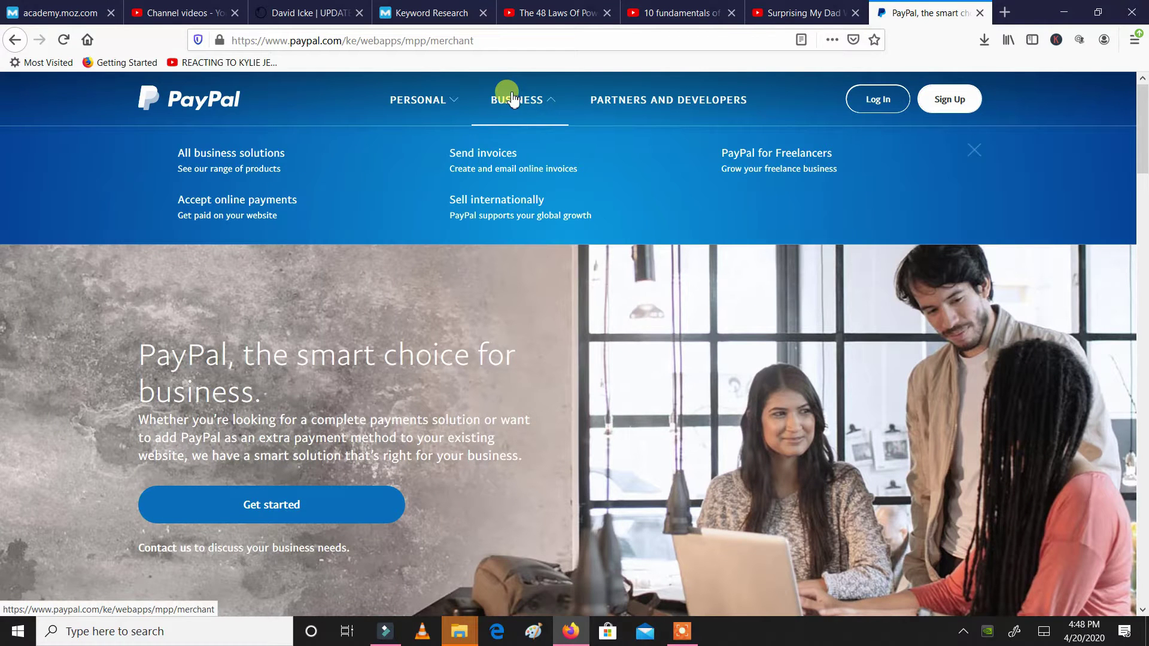
click(538, 88)
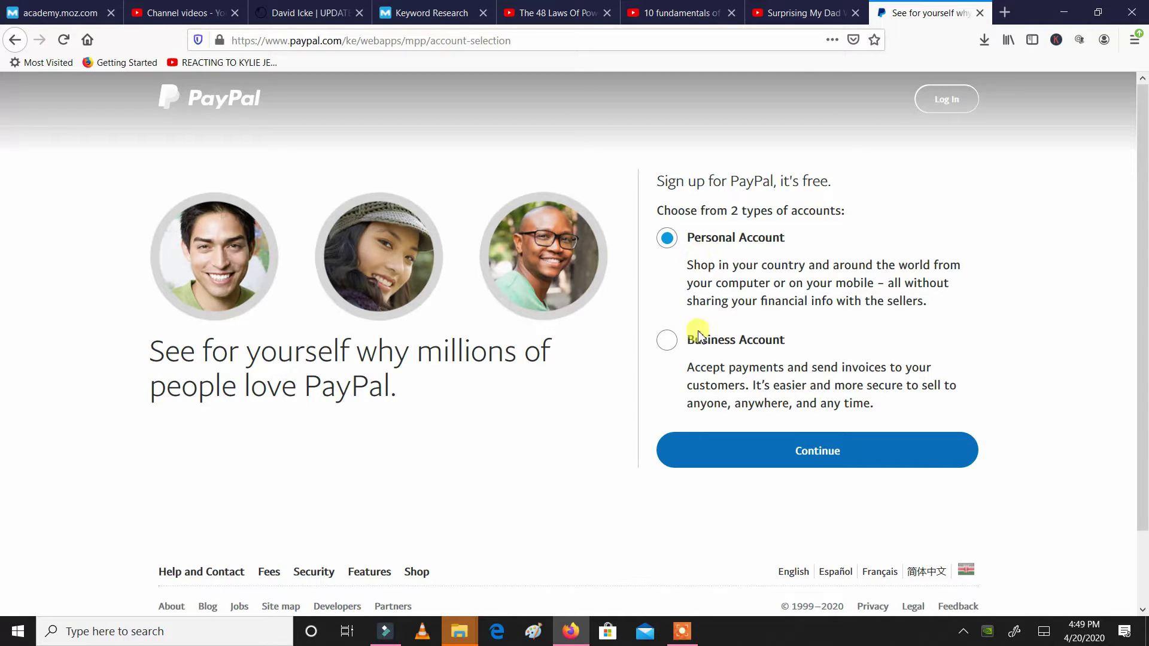
Step: Continue with a Personal account and enter the user's first and last name
click(808, 452)
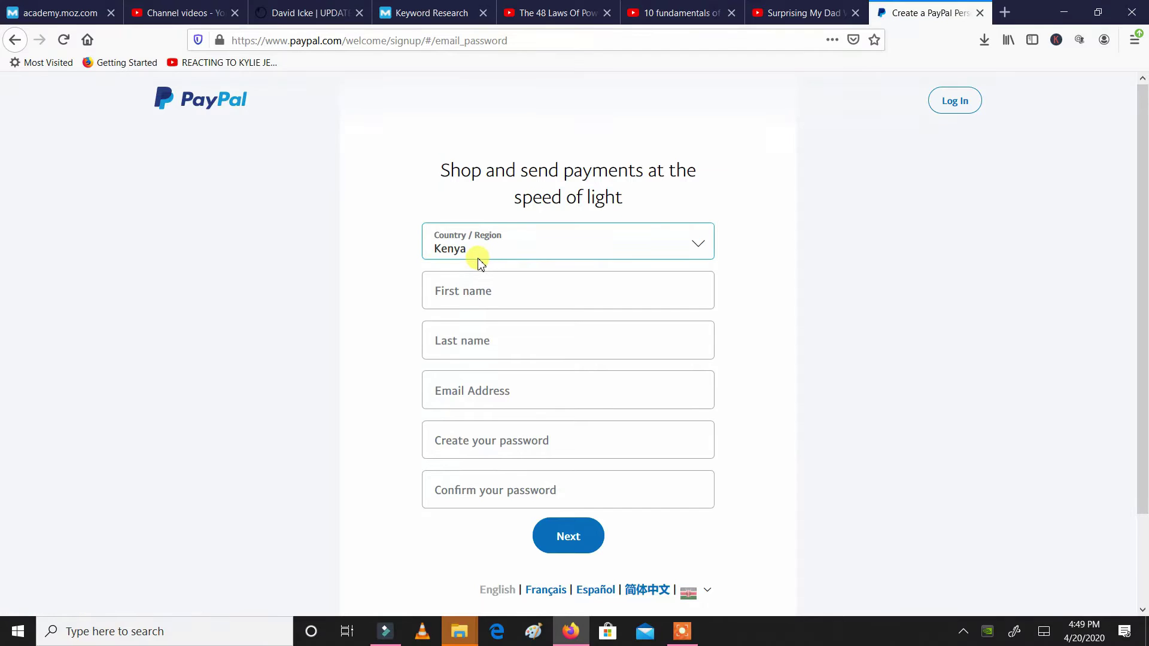
click(485, 292)
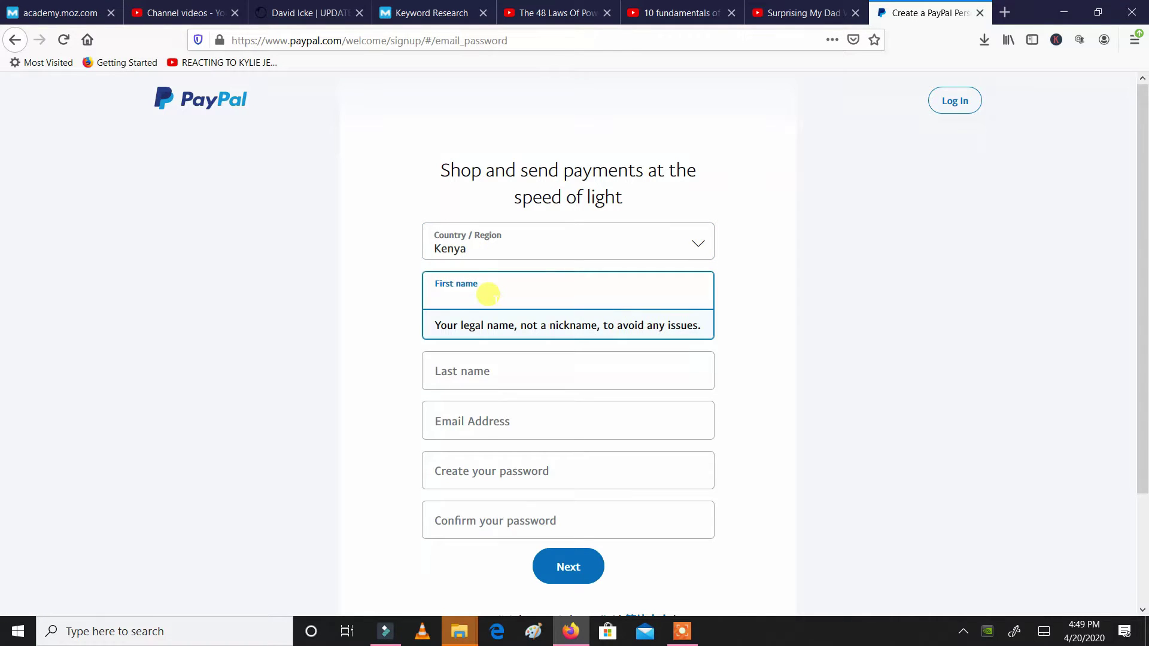
key(Caps_Lock)
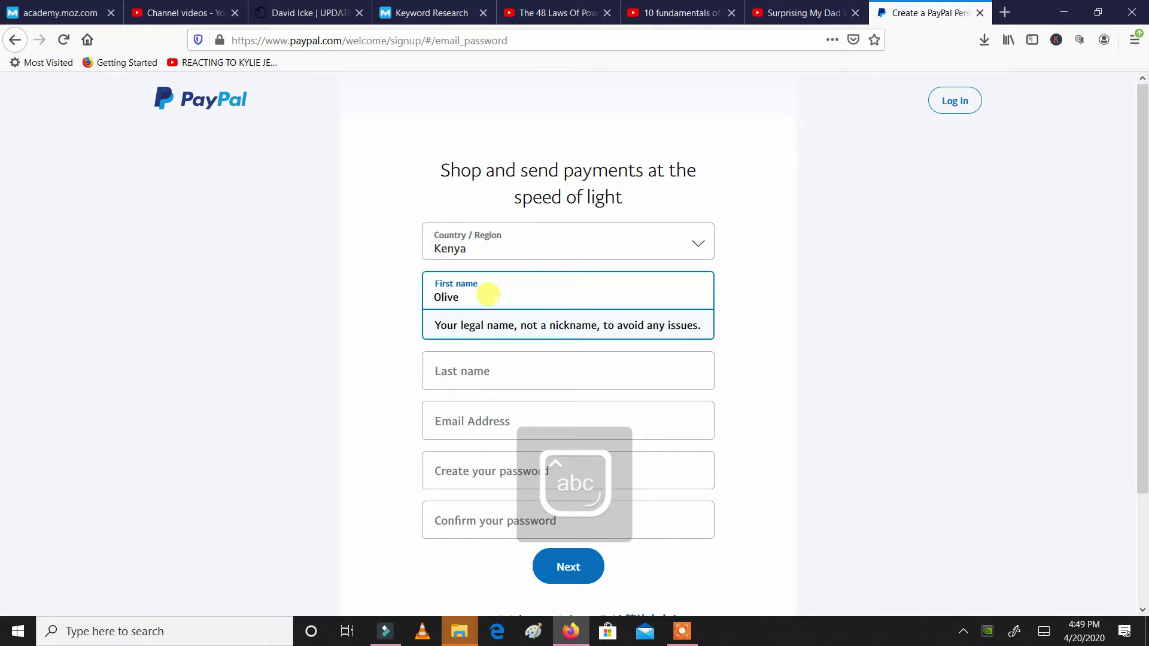
click(475, 367)
text(Nkirote)
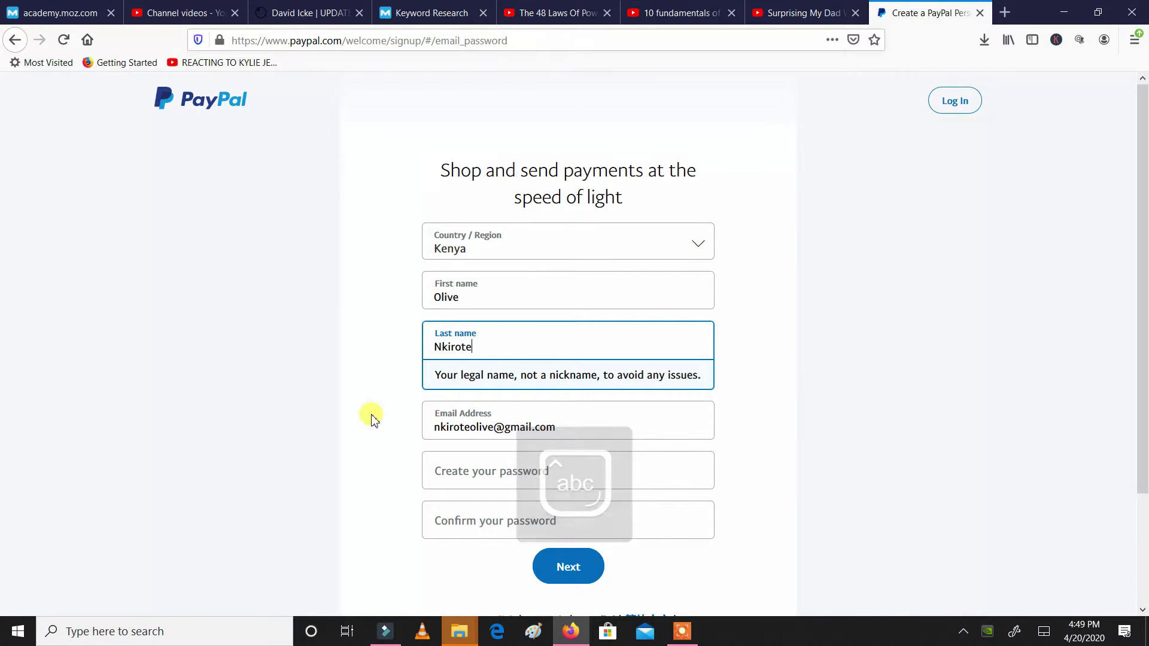
Step: Create and confirm the account password, then submit the first sign-up page
click(476, 441)
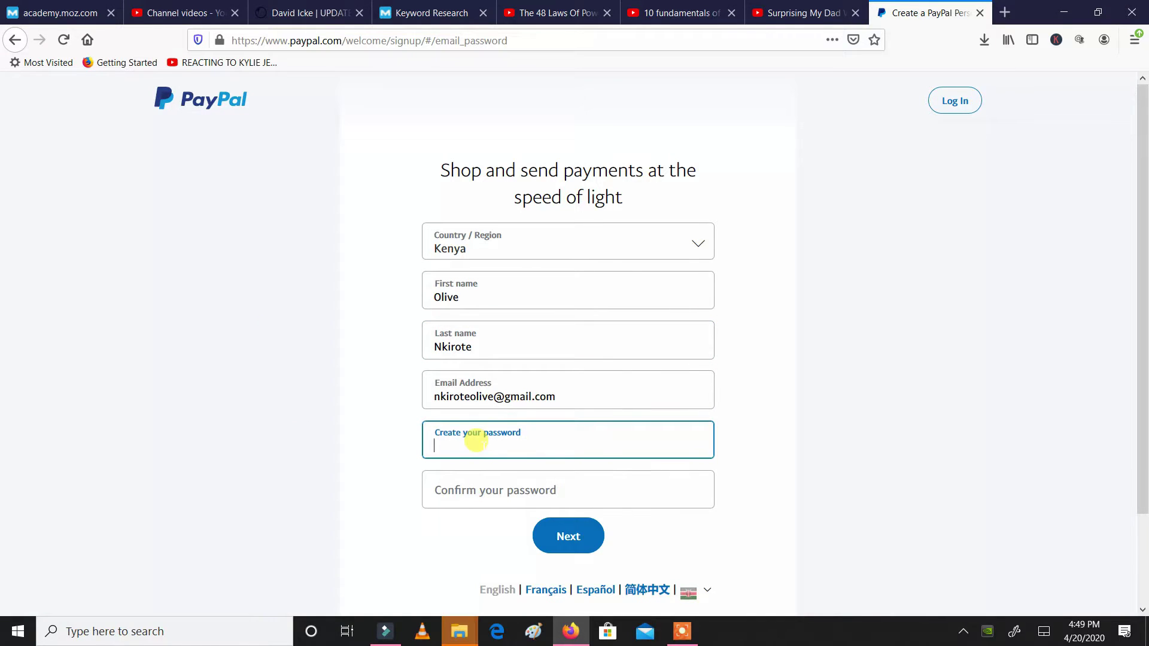
key(Caps_Lock)
key(Caps_Lock)
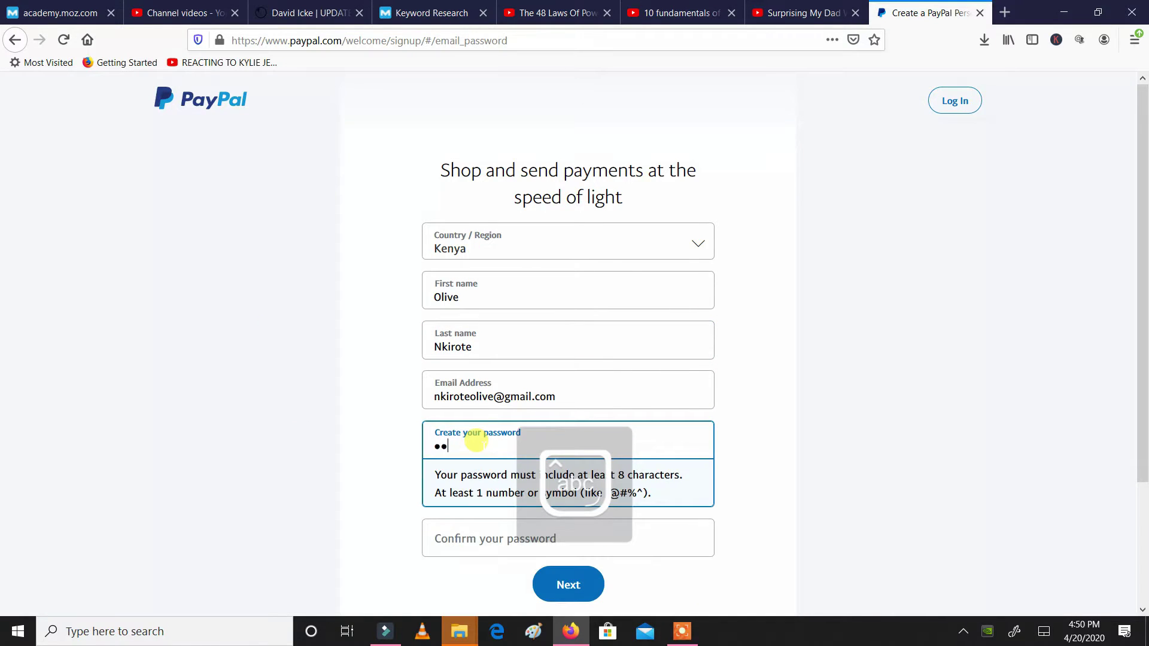
click(477, 492)
key(Caps_Lock)
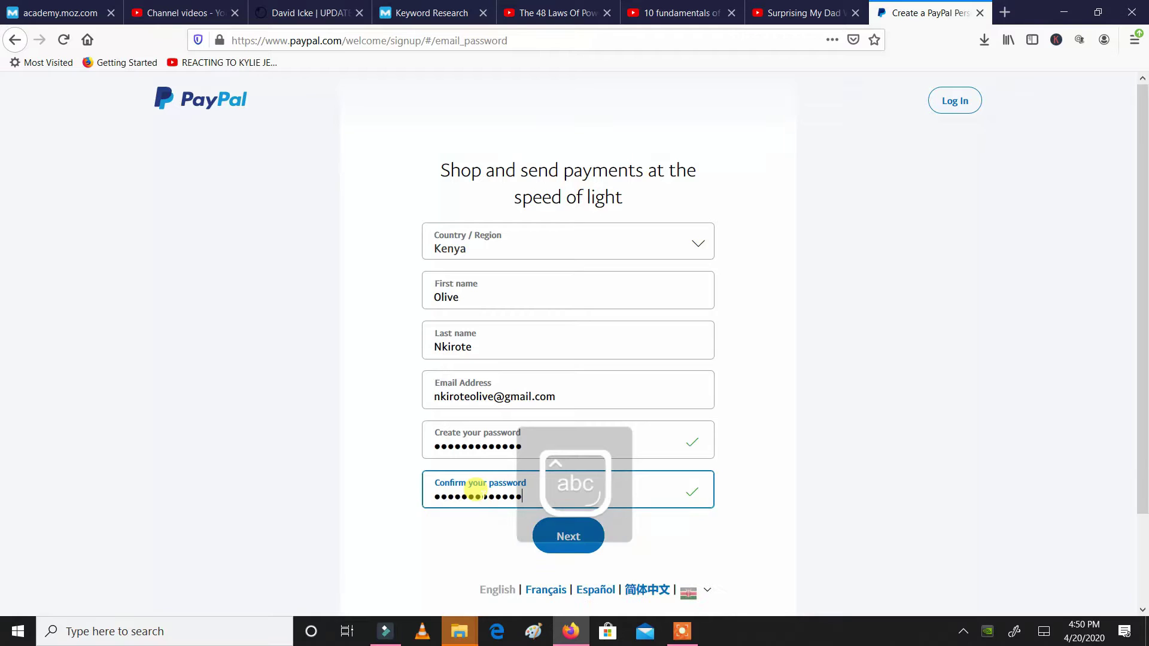
click(572, 538)
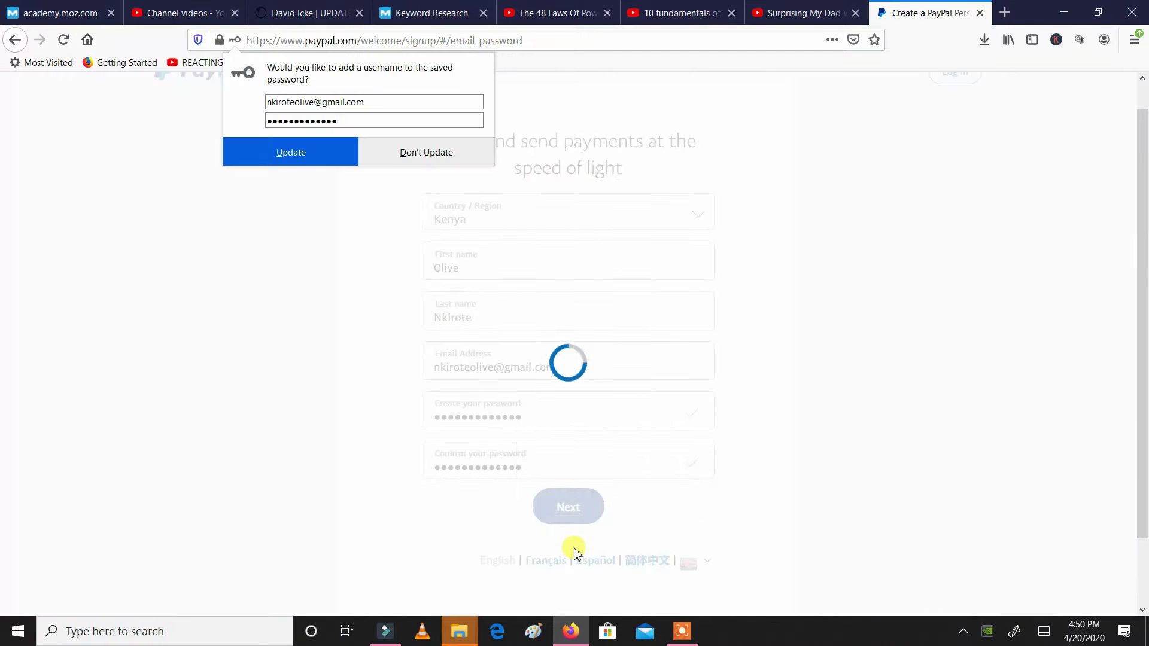
Step: Decline the saved-login prompt, choose National ID, and enter the ID number and address line
click(432, 163)
click(514, 293)
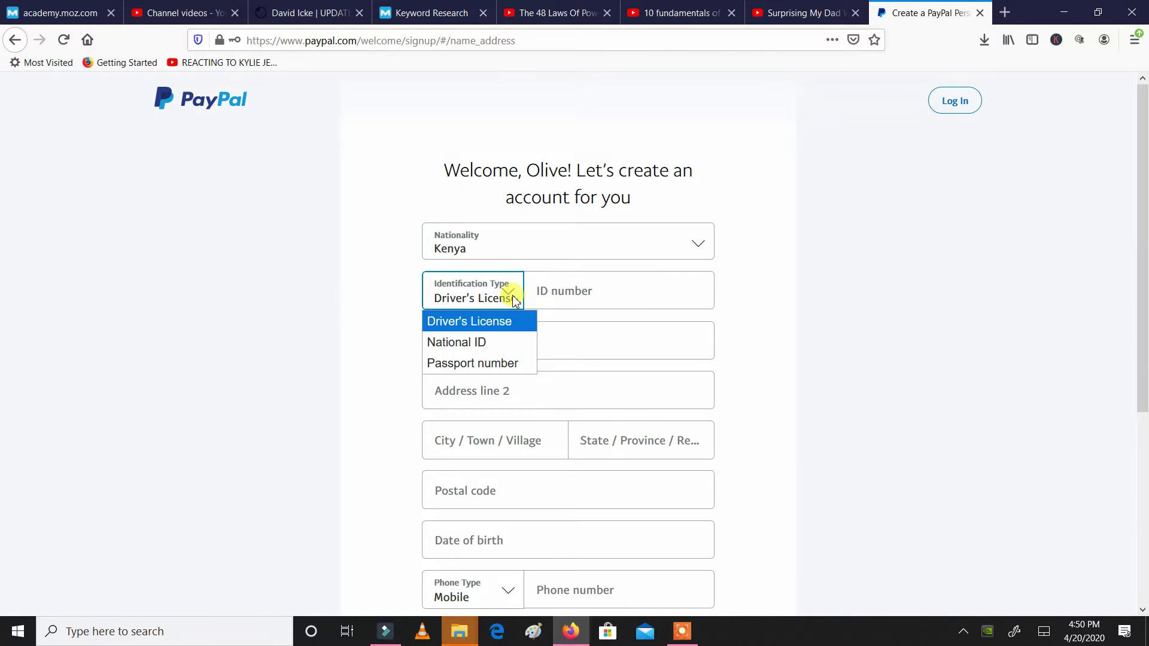
click(494, 342)
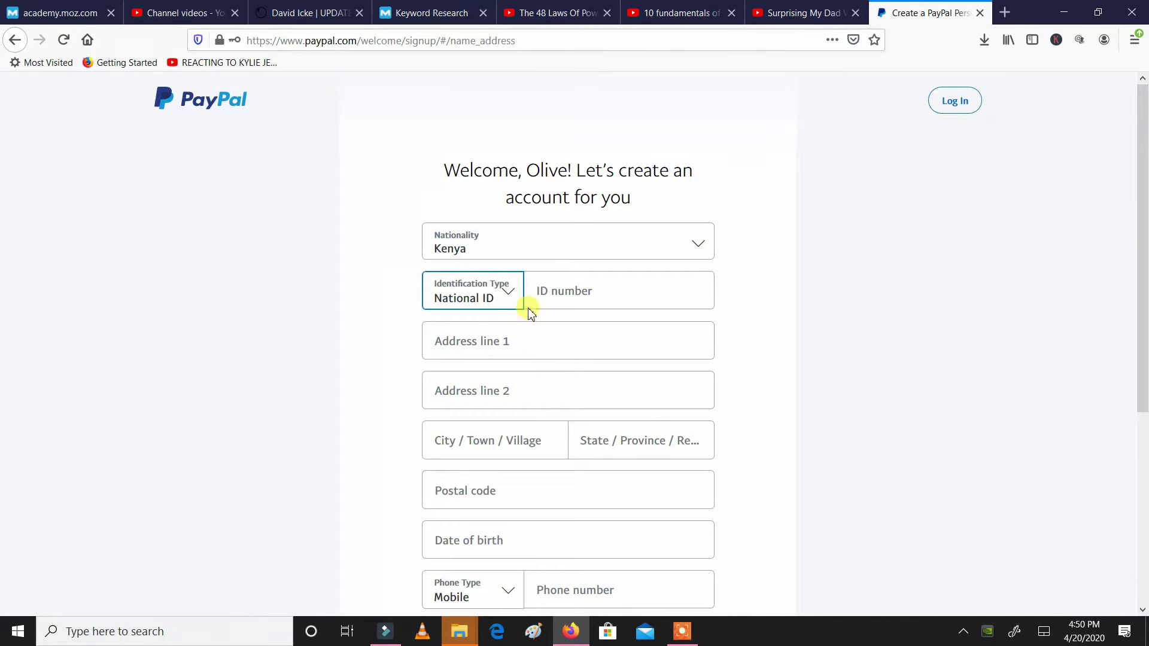
click(559, 291)
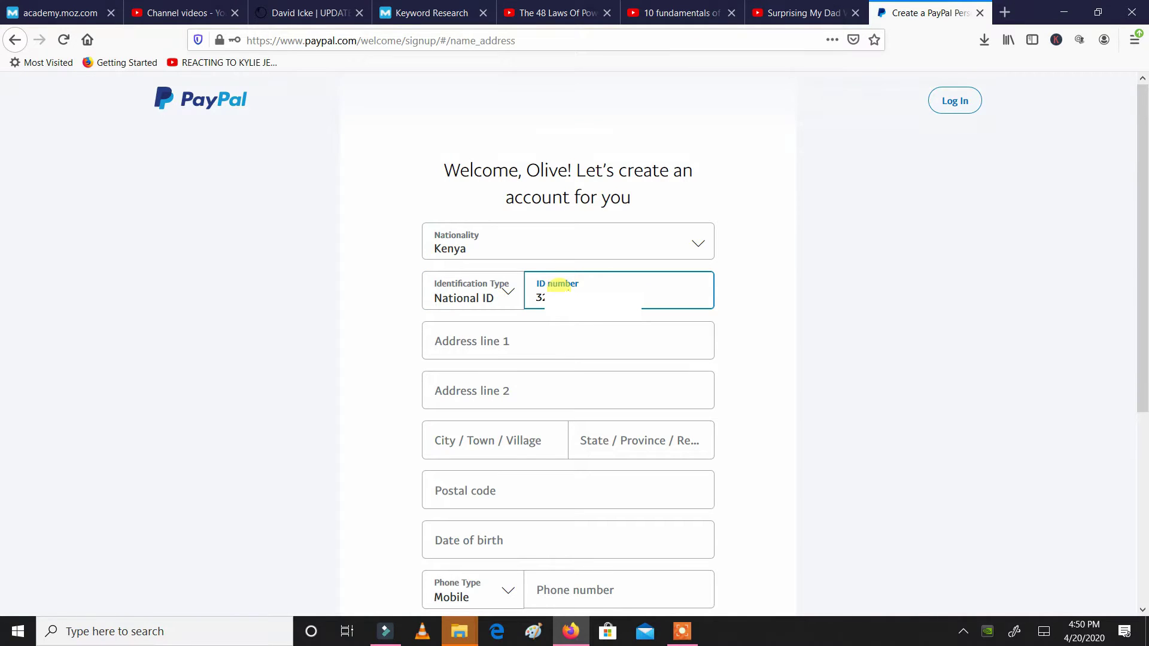
click(507, 340)
text(Th)
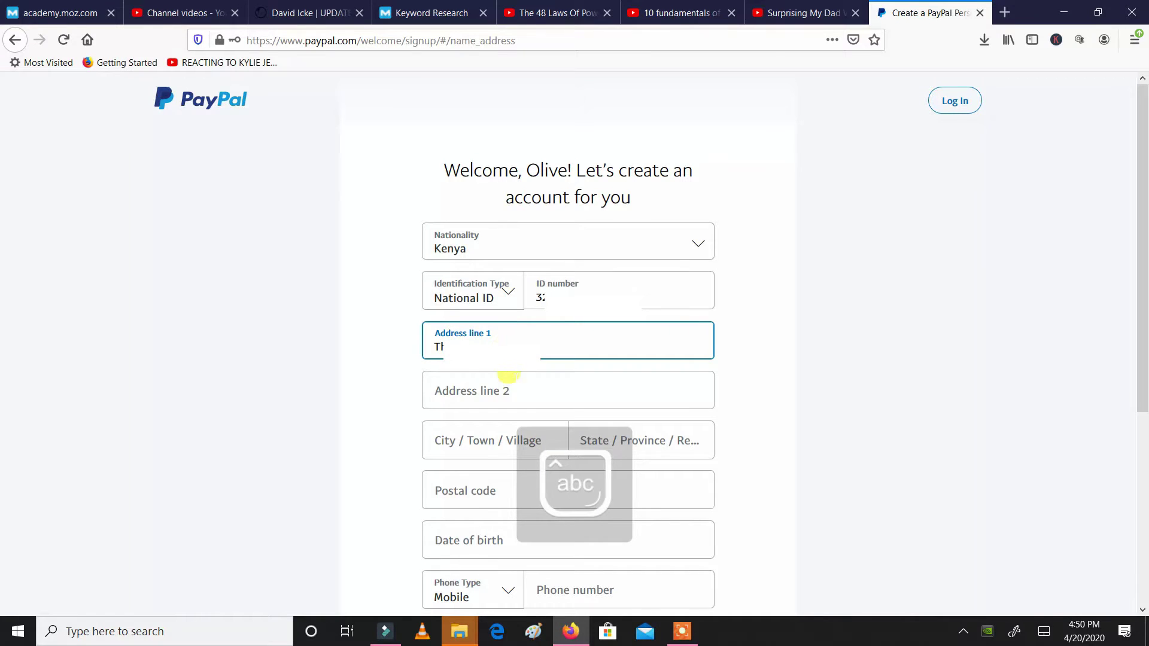
Step: Enter postal code, birth date and mobile number, tick both boxes, and create the account
click(562, 487)
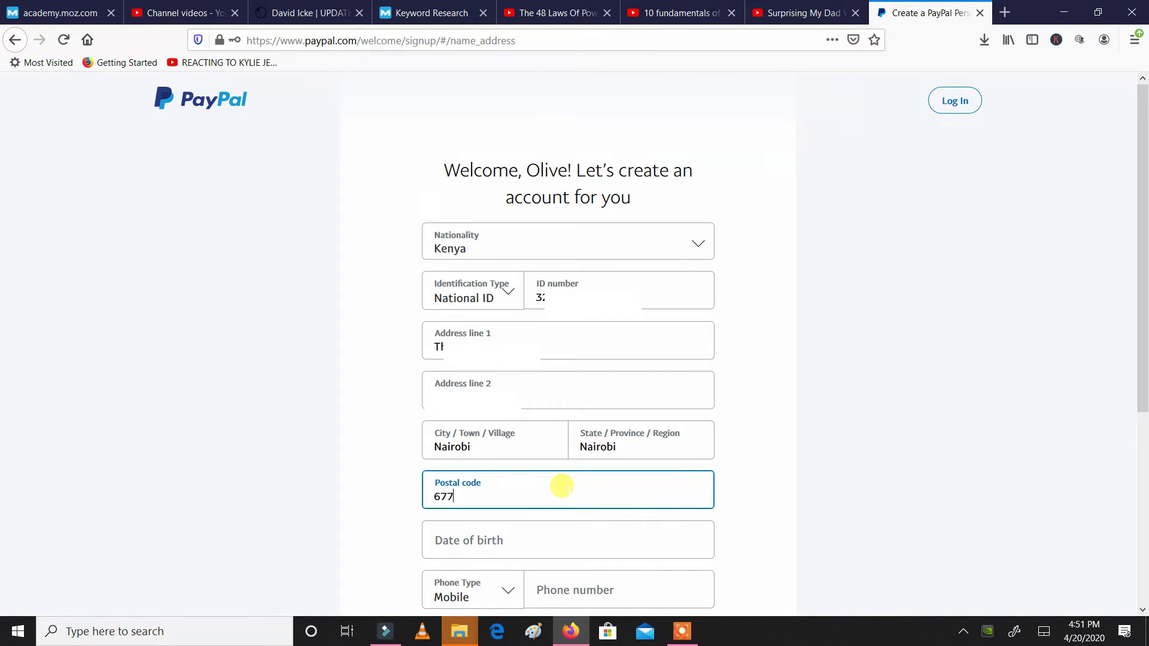
click(530, 543)
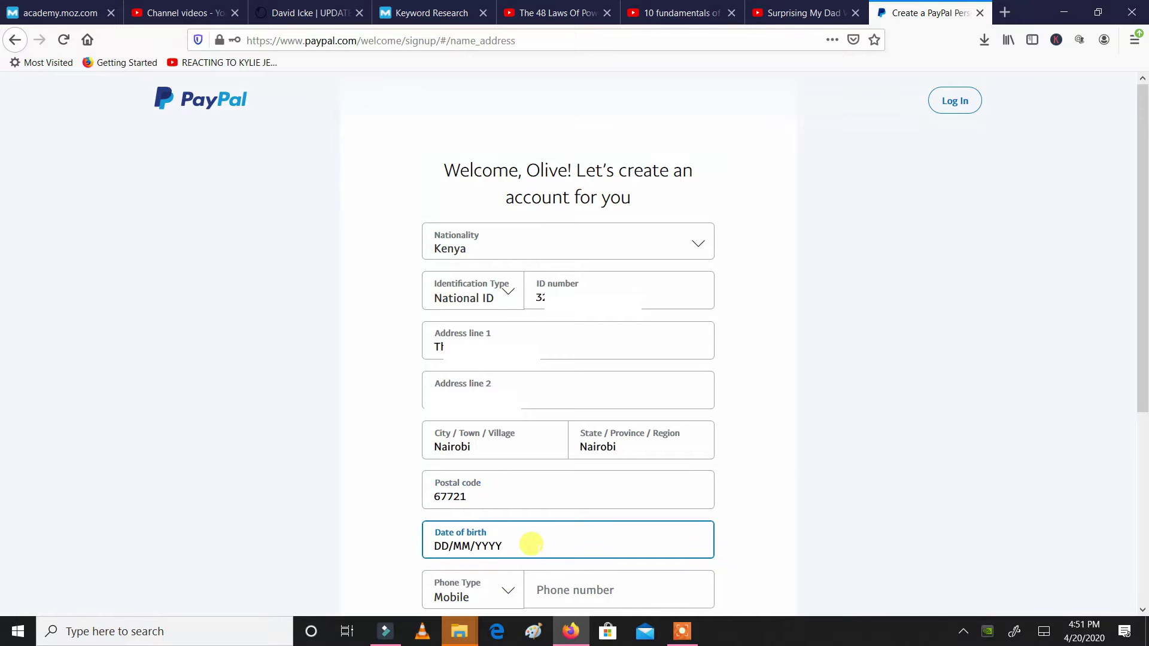
text(66/1)
click(600, 286)
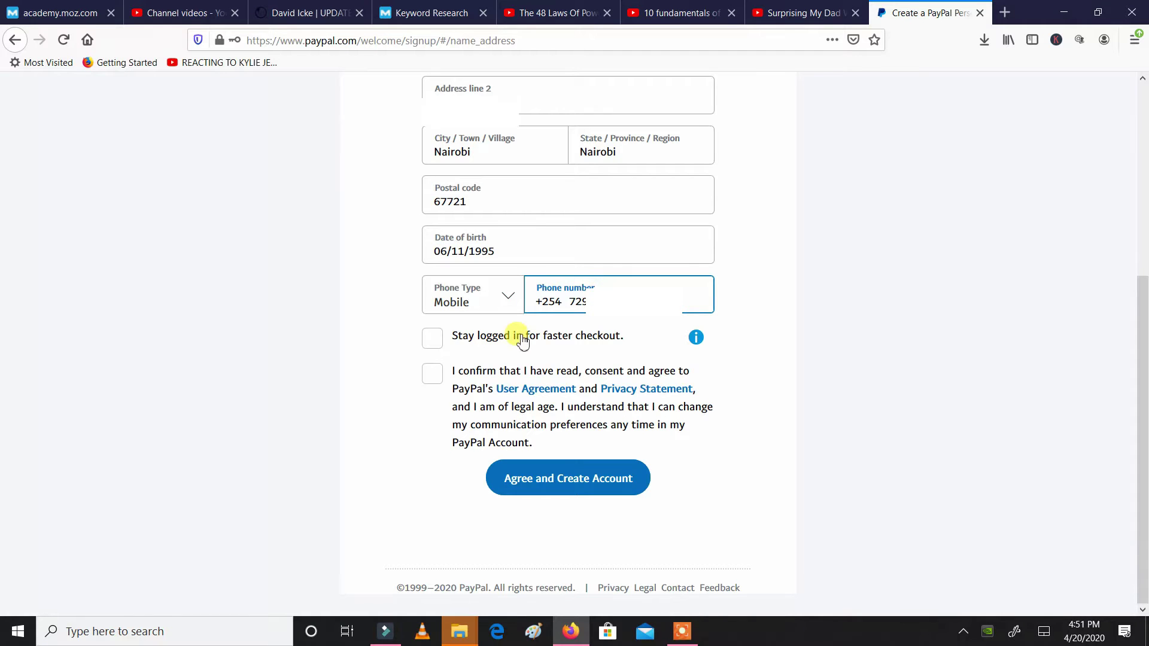
click(433, 377)
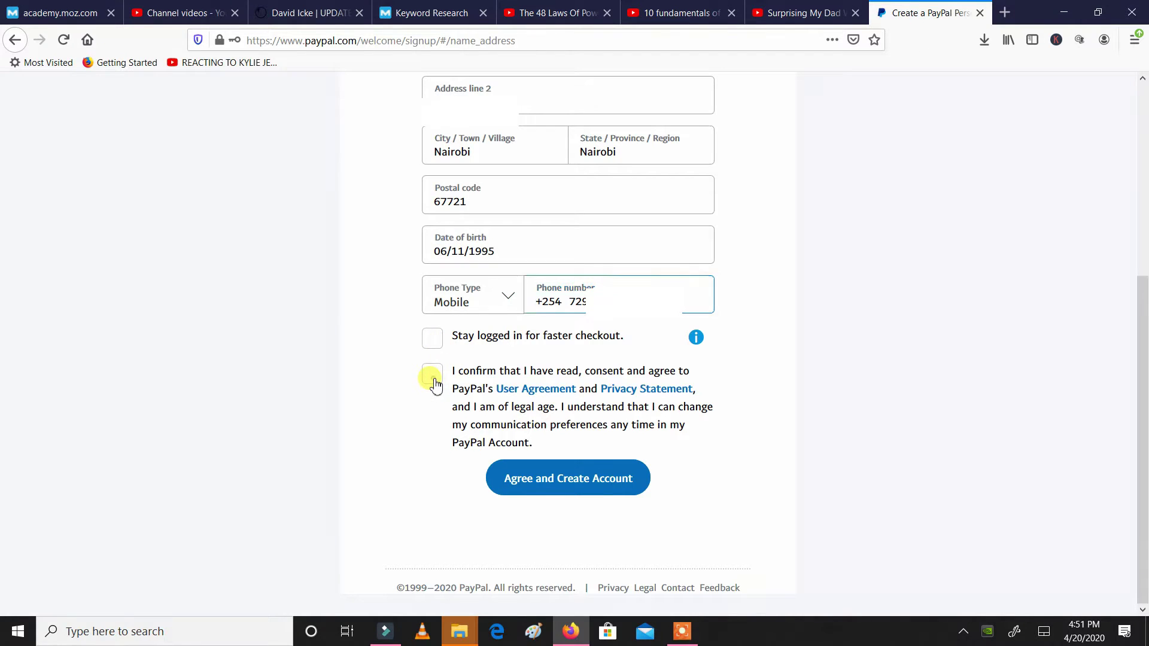
click(434, 339)
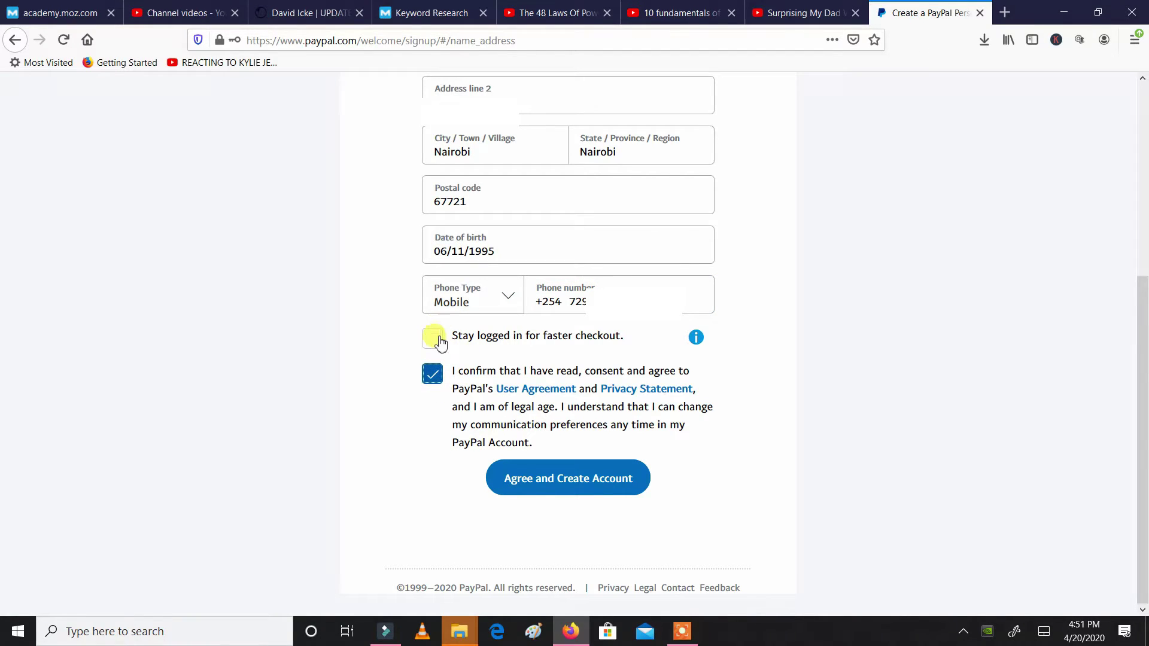
click(537, 479)
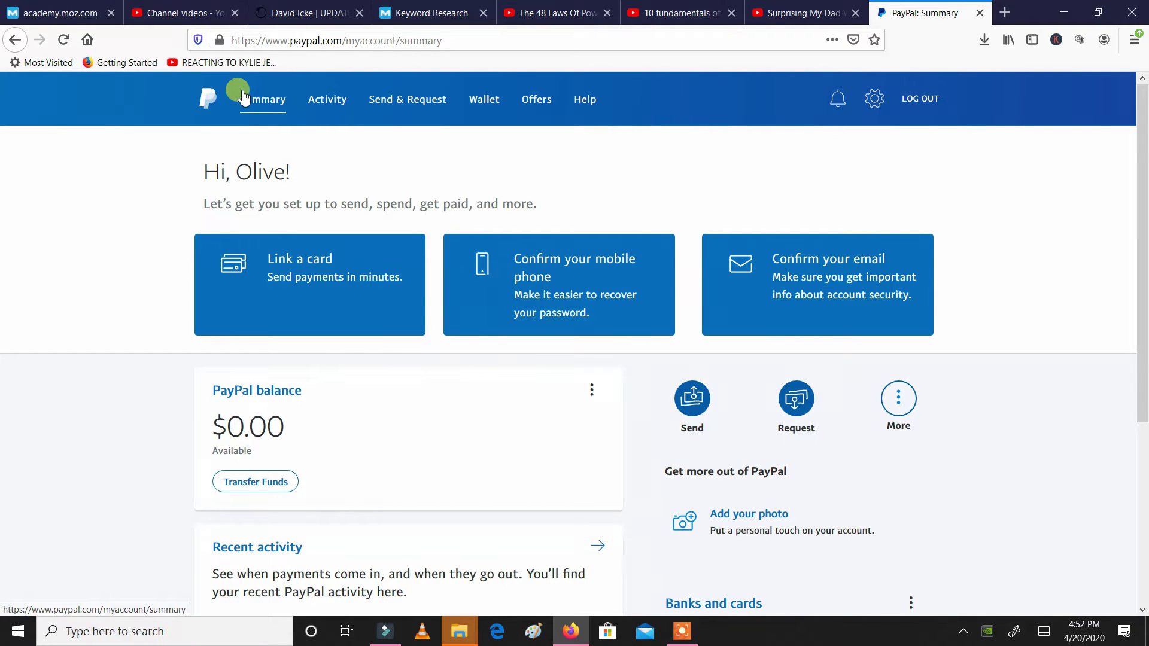
Step: Let the new account's $0.00 Summary page load, then open a new browser tab
mouse_move(1143, 113)
mouse_down()
mouse_move(1143, 302)
mouse_move(1143, 113)
mouse_up()
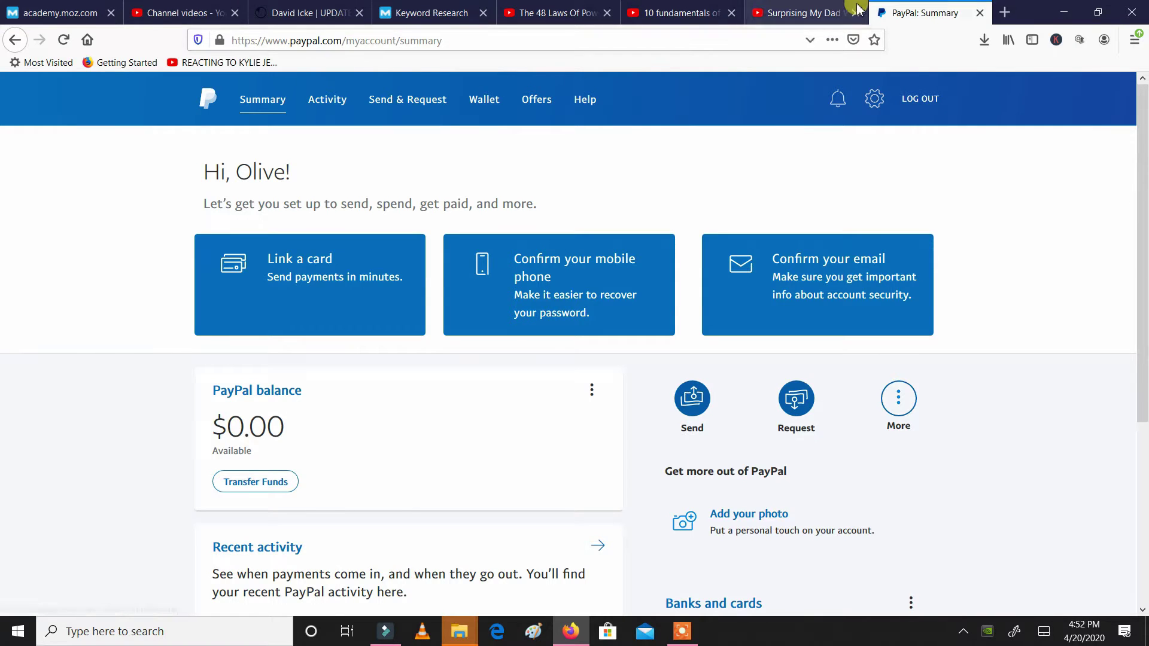
click(1005, 12)
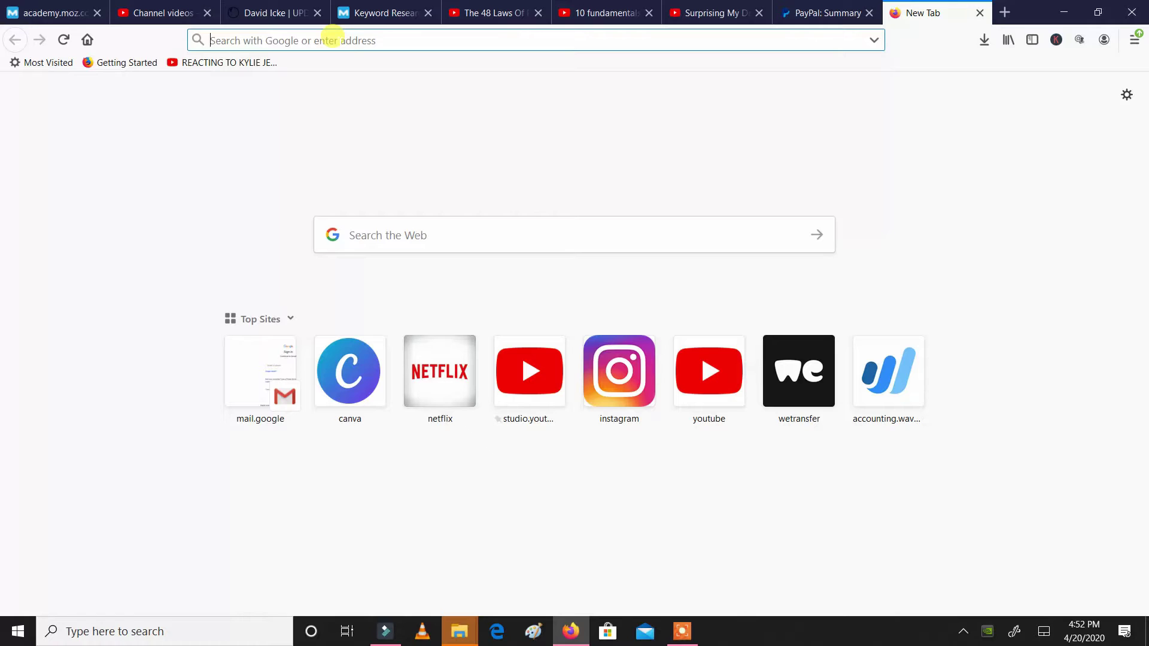
Step: Search Google for 'paypal mpesa' and open the PayPal Mobile Money Service with M-PESA result
text(paypal mpesa)
key(Return)
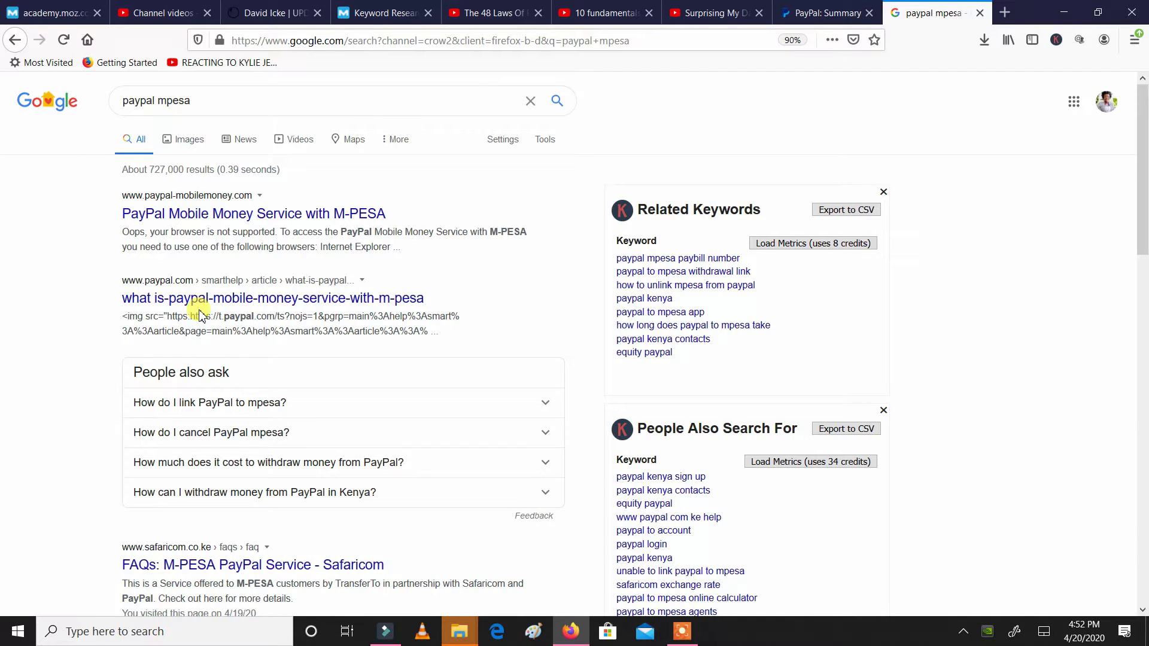
click(219, 215)
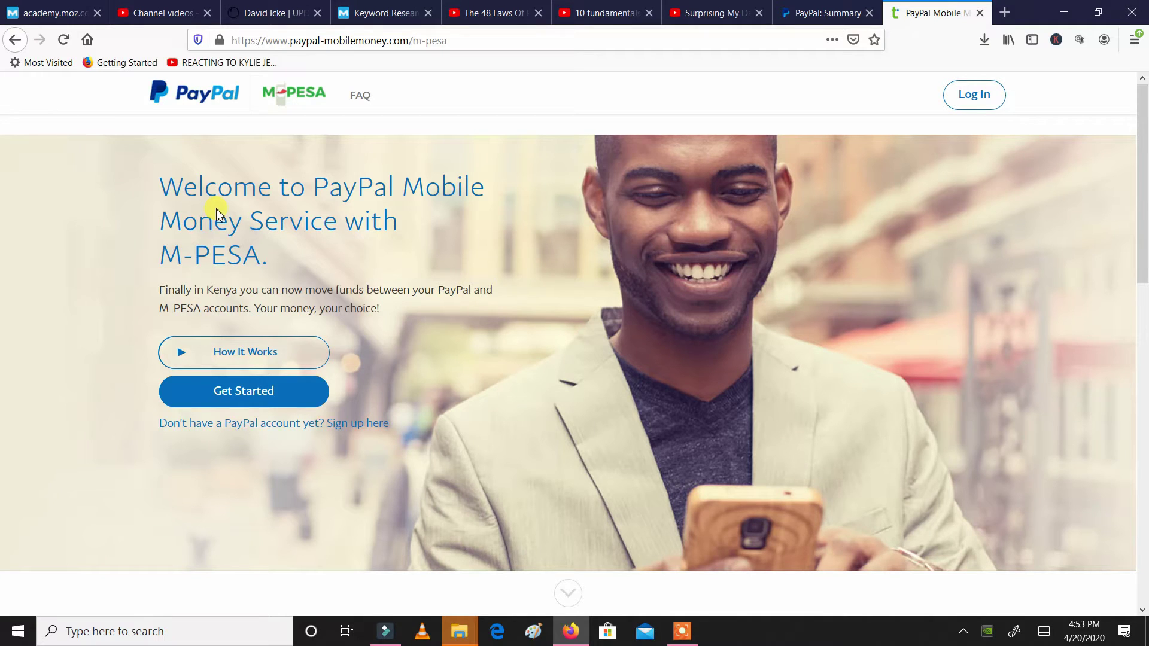
Step: Log in to the M-PESA service with PayPal and agree to the access consent
click(971, 103)
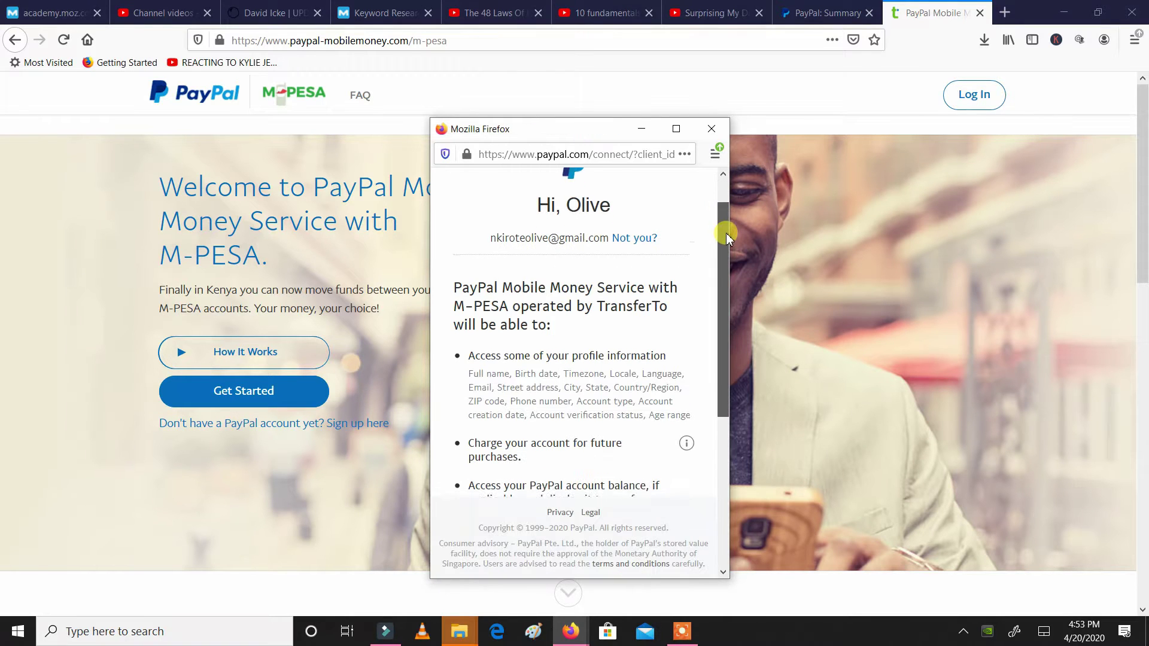
scroll(726, 245, down, 2)
drag(726, 245, 720, 434)
click(586, 412)
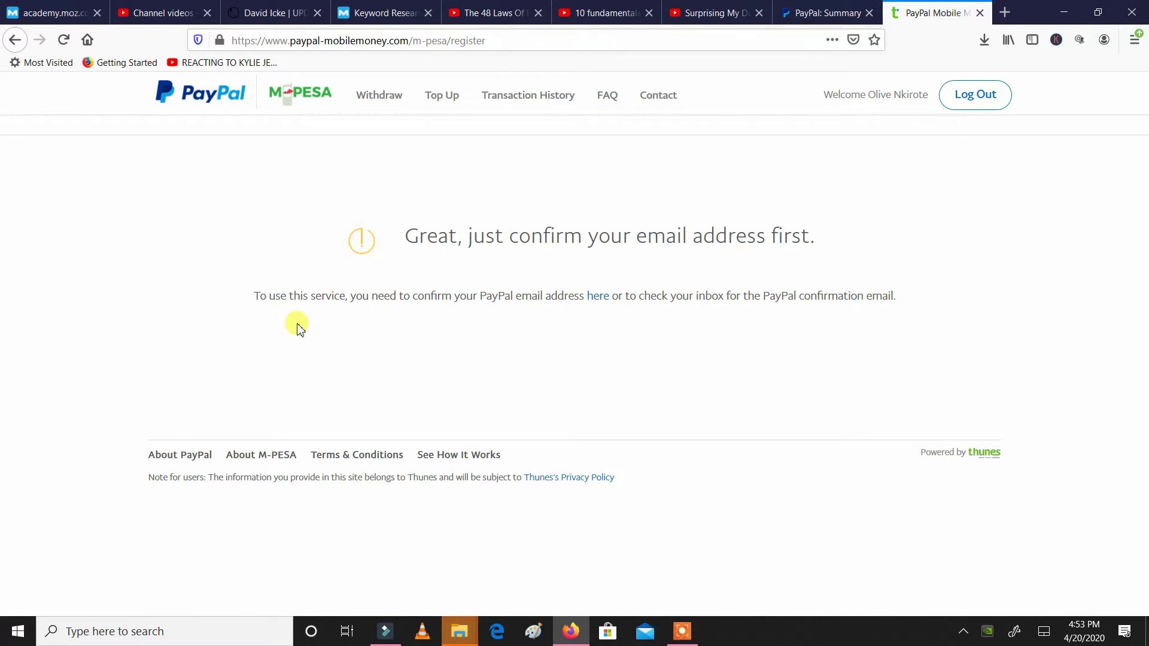
Step: In Gmail, open PayPal's confirmation email and follow its Confirm My Email Address link
click(1005, 12)
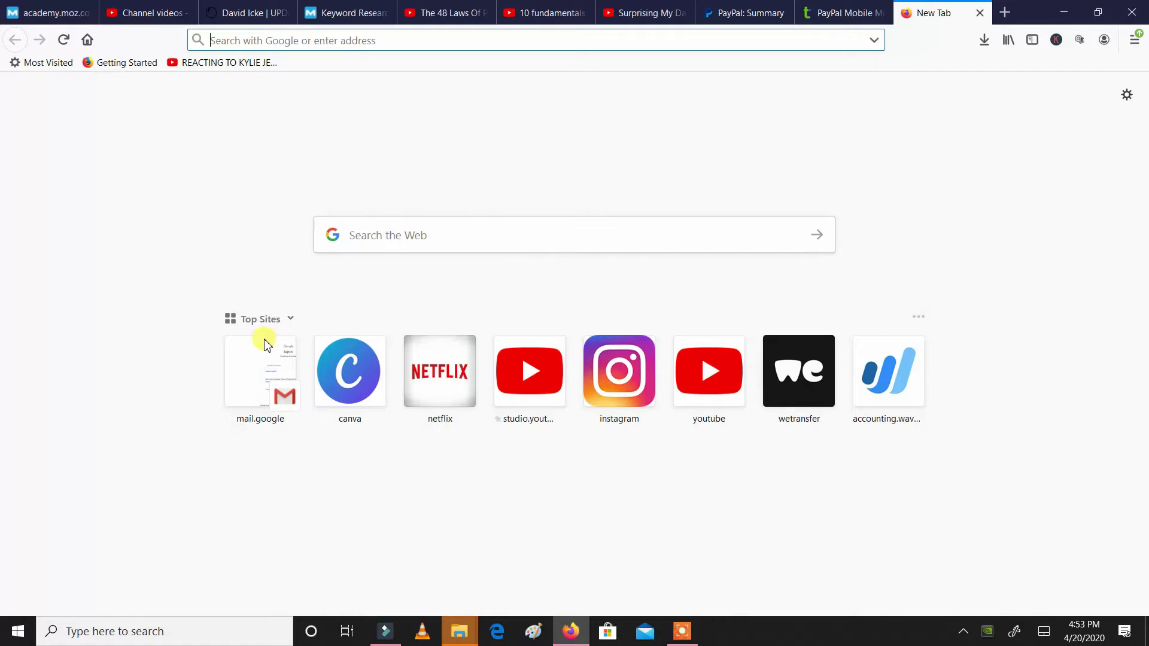
click(264, 366)
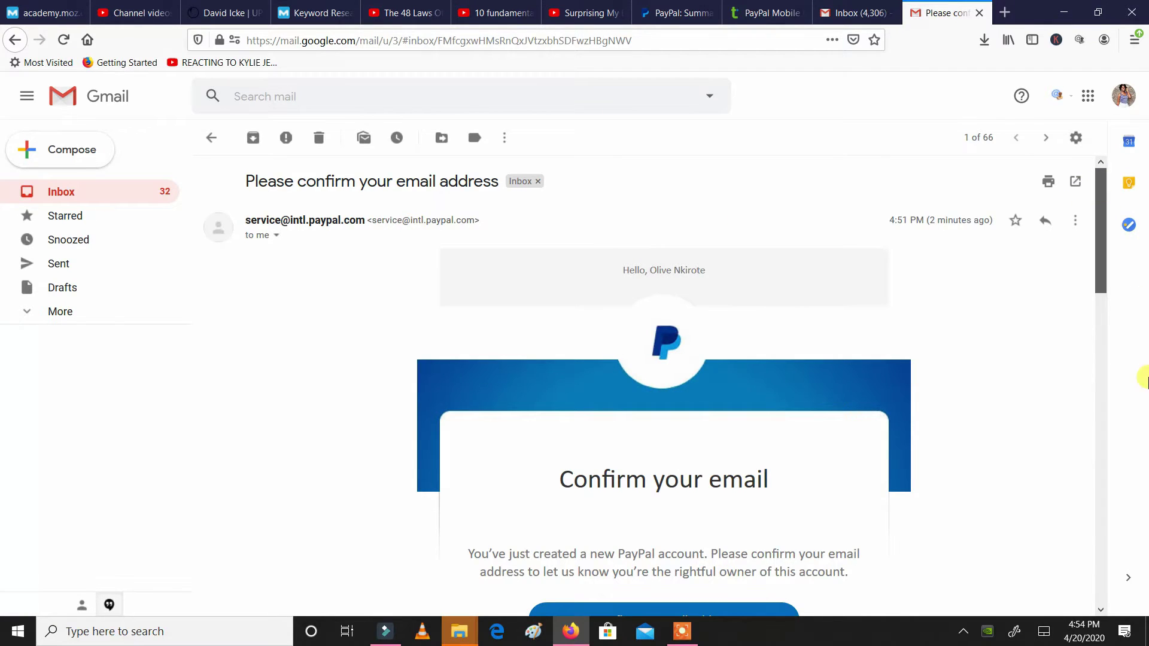
scroll(1141, 374, down, 10)
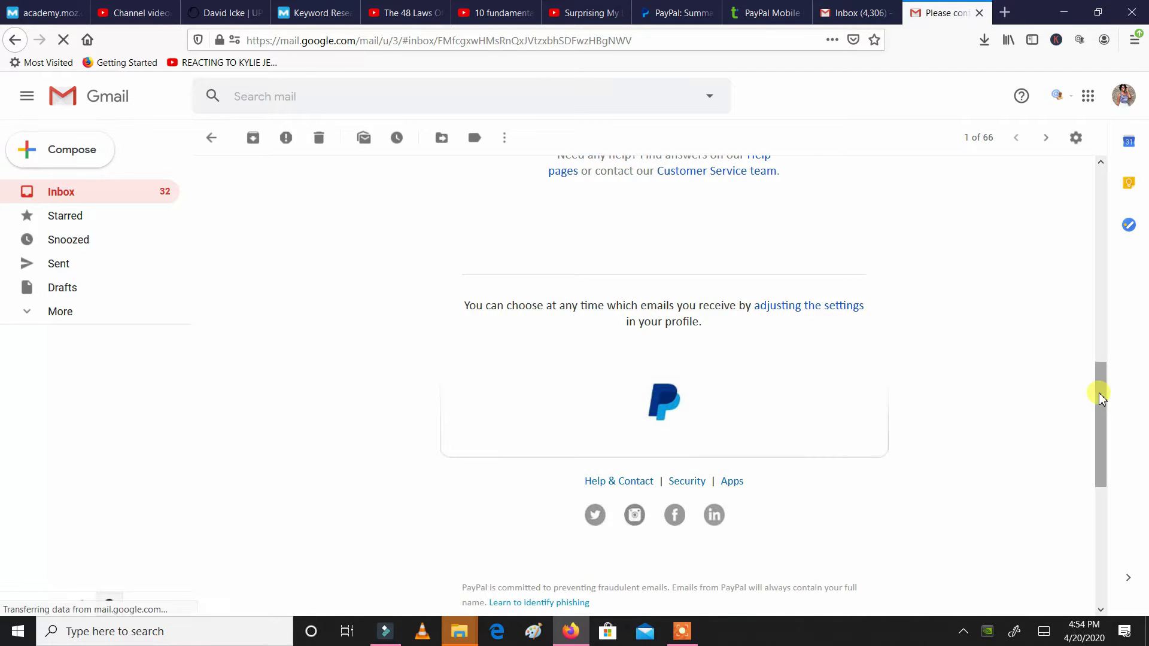
scroll(1101, 398, up, 5)
click(653, 305)
click(650, 292)
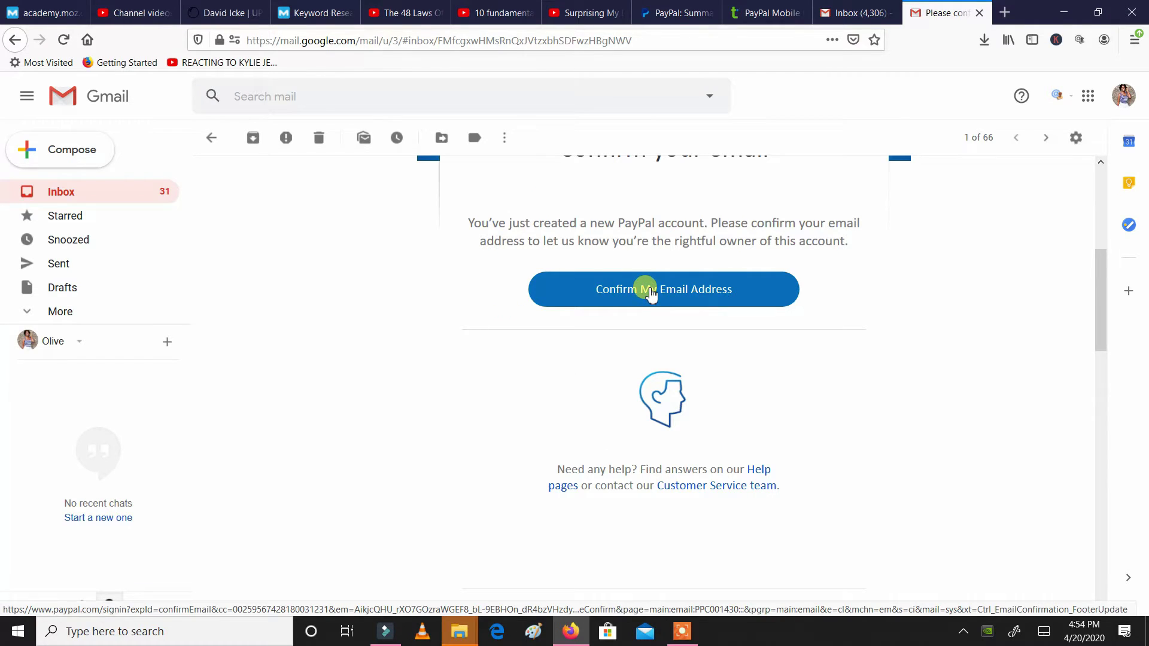
click(644, 405)
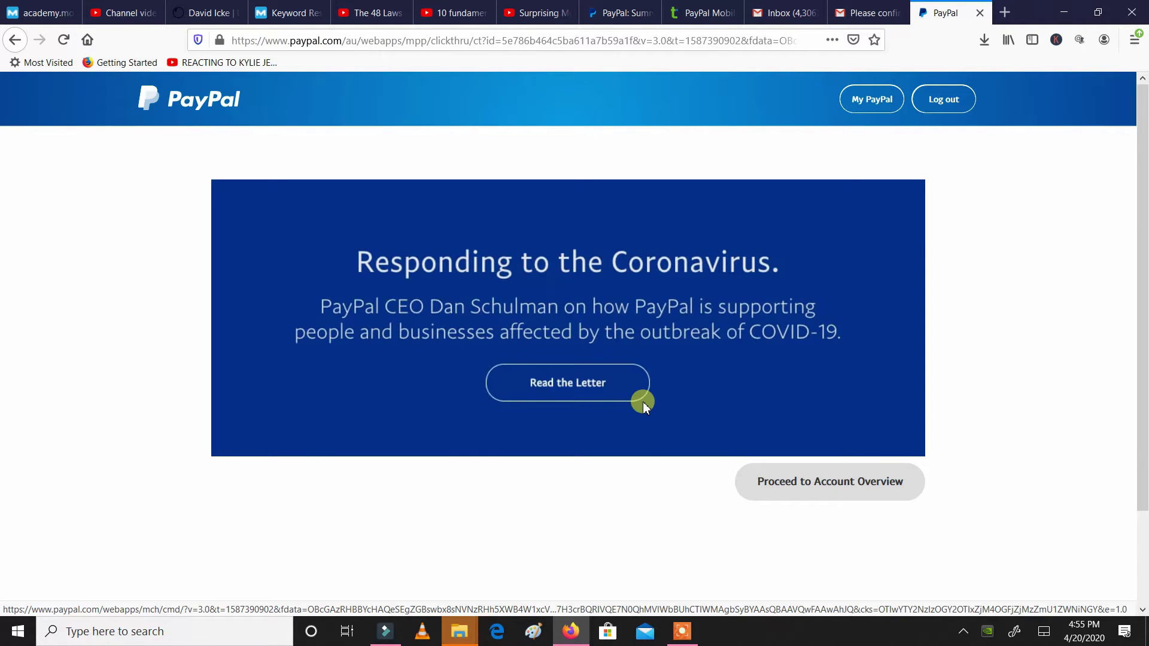
Step: Leave PayPal's coronavirus notice page and switch to the PayPal Mobile Money tab
mouse_move(1143, 192)
mouse_down()
mouse_move(1143, 284)
mouse_move(1144, 192)
mouse_up()
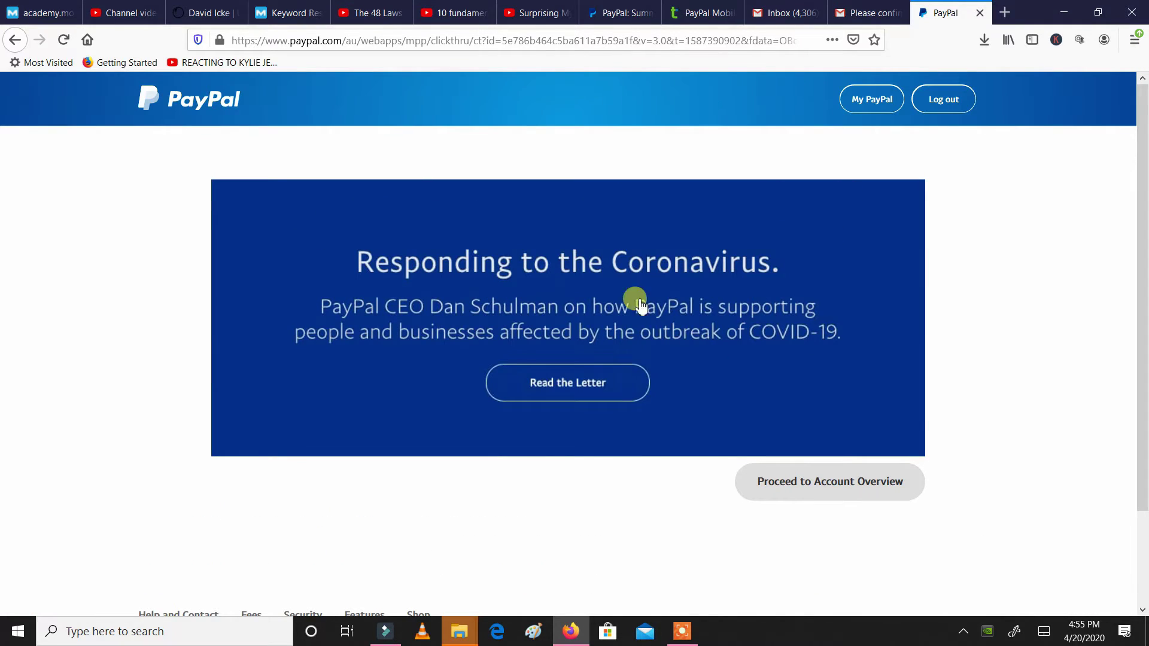
click(716, 7)
Step: Reload PayPal Mobile Money, enter the M-PESA phone number, and link the accounts
click(63, 40)
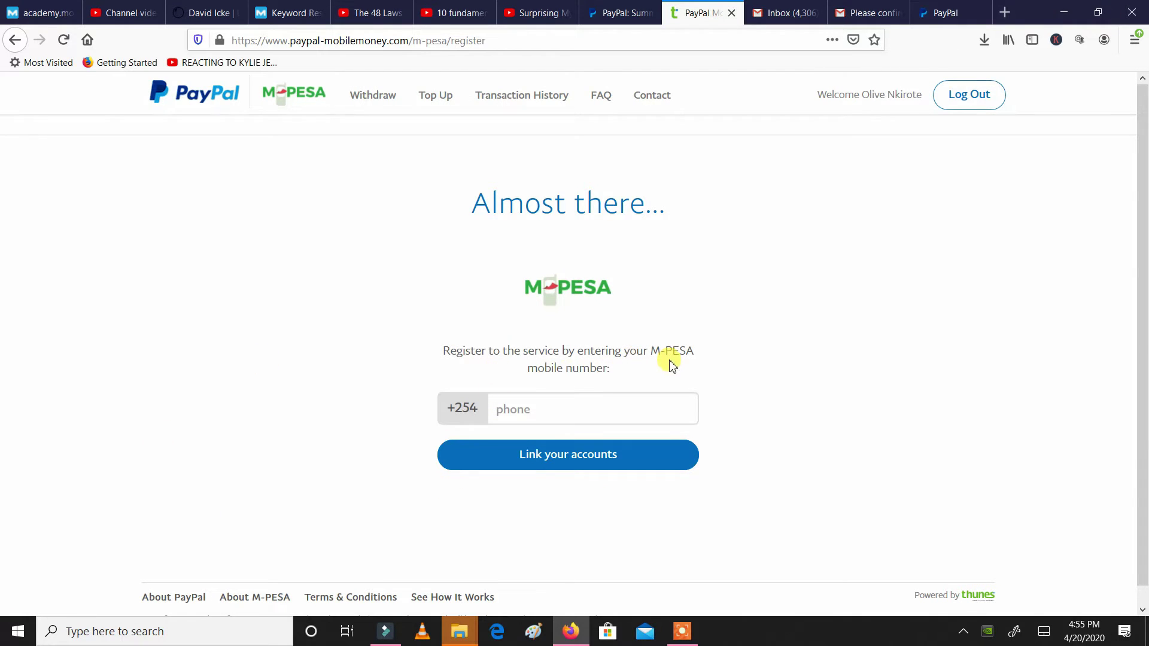
click(543, 399)
click(543, 400)
text(7)
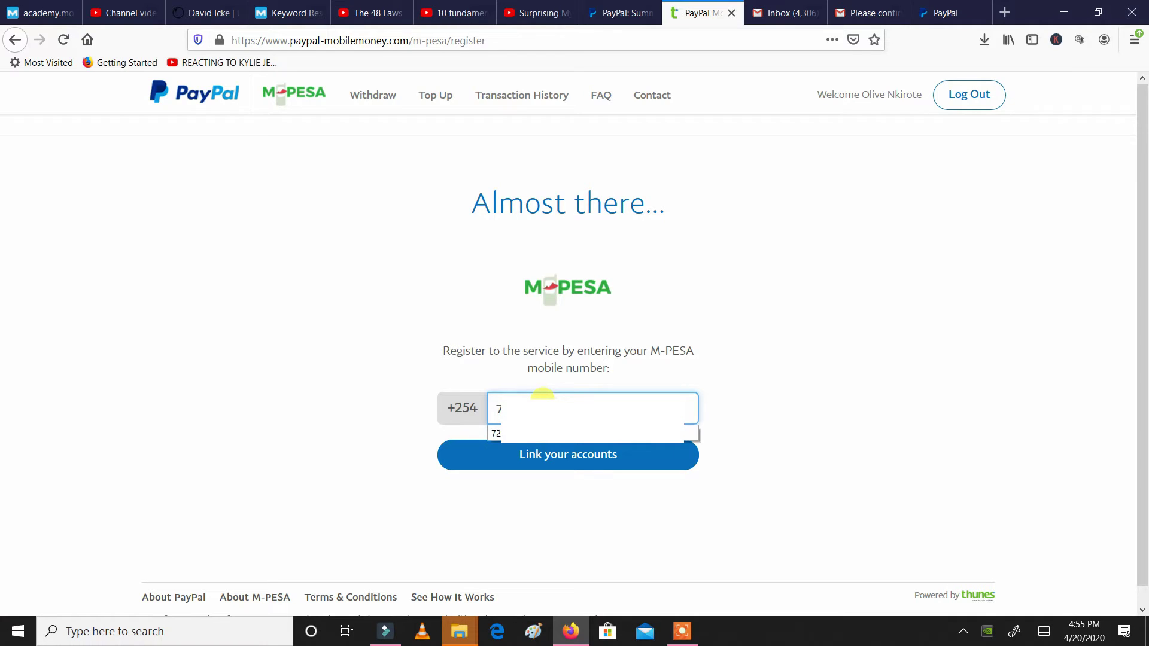
click(578, 459)
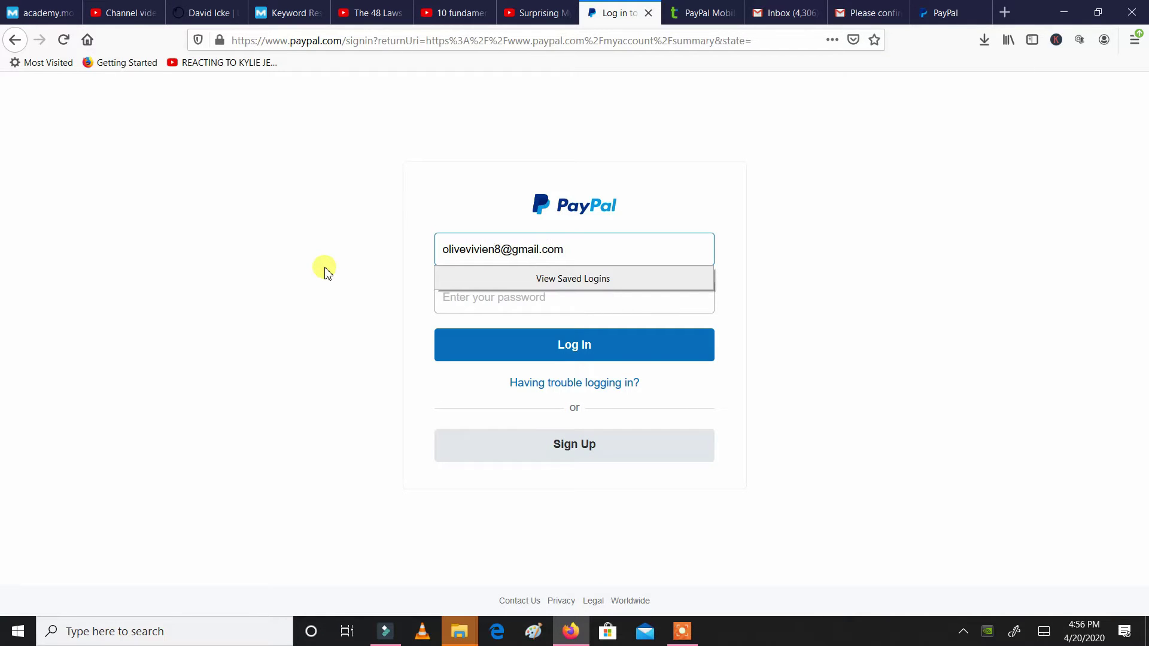
Step: Sign in to PayPal using the browser's saved login password
click(455, 296)
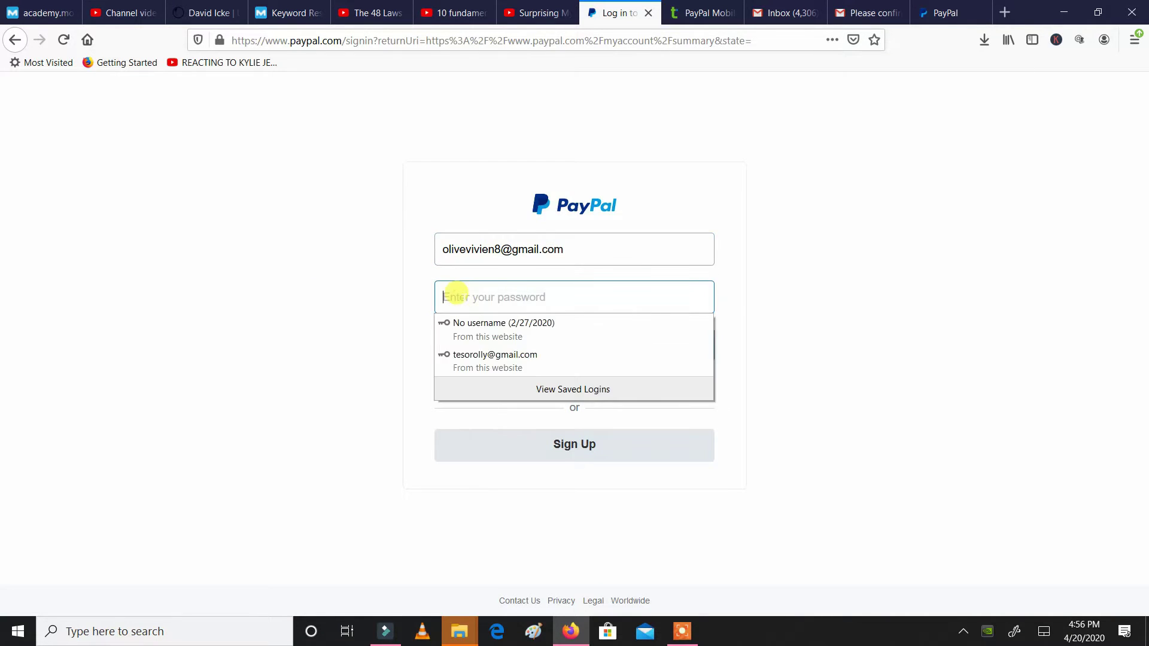
click(501, 323)
click(550, 346)
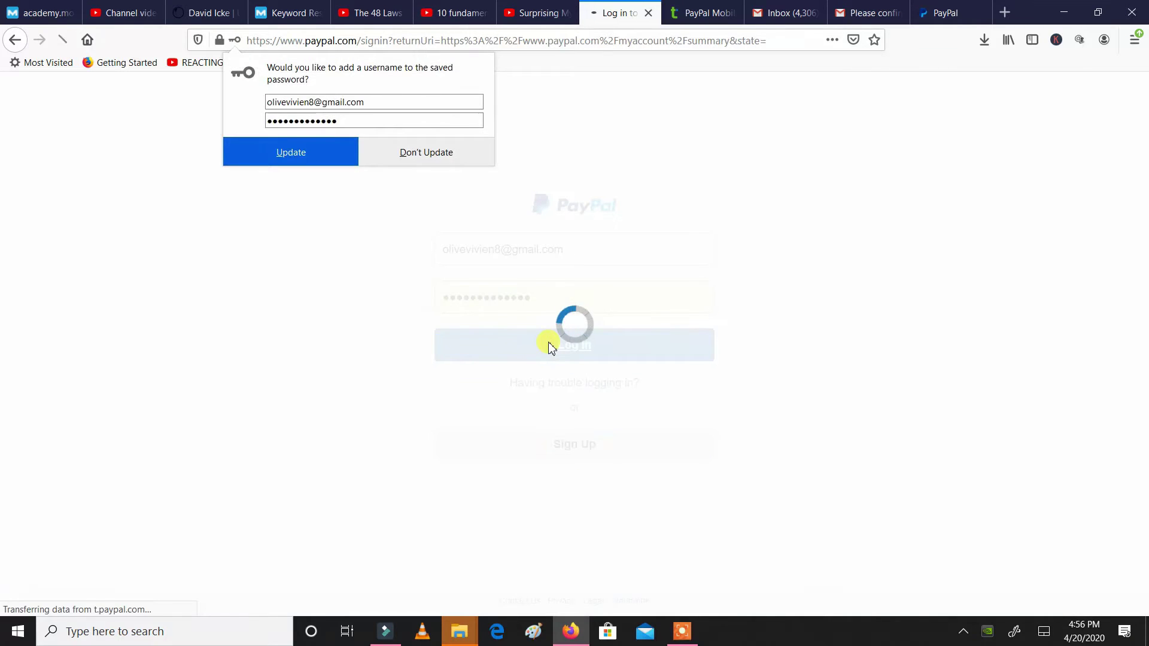
click(325, 158)
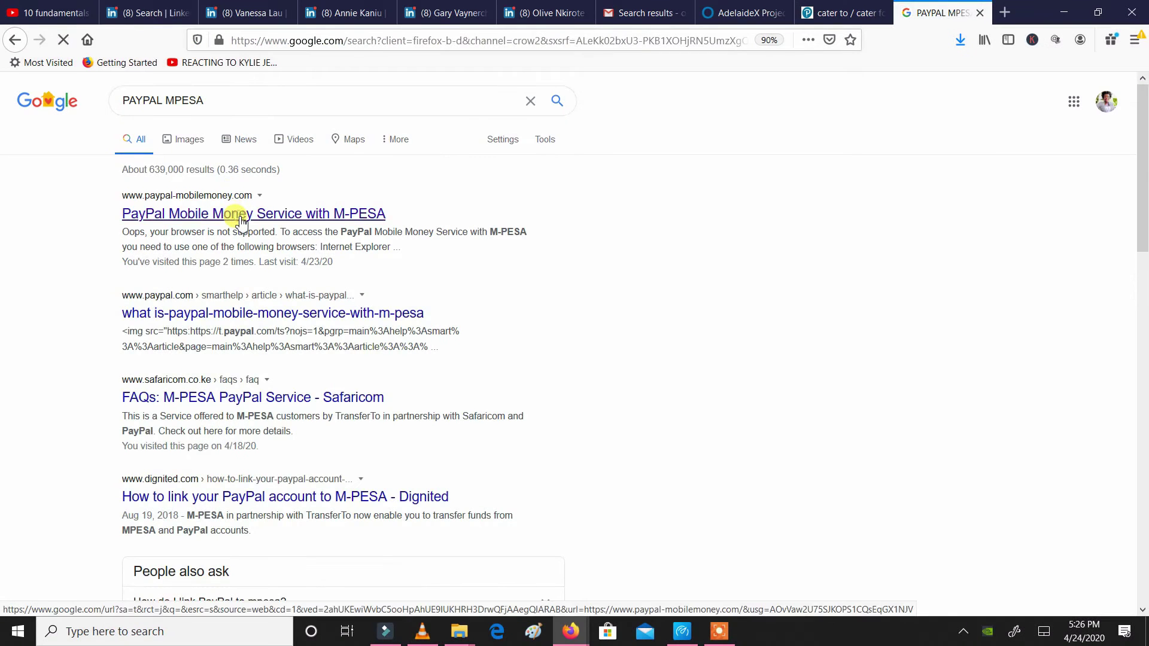
Step: Open the PayPal Mobile Money with M-PESA site and log in with the PayPal account
click(241, 220)
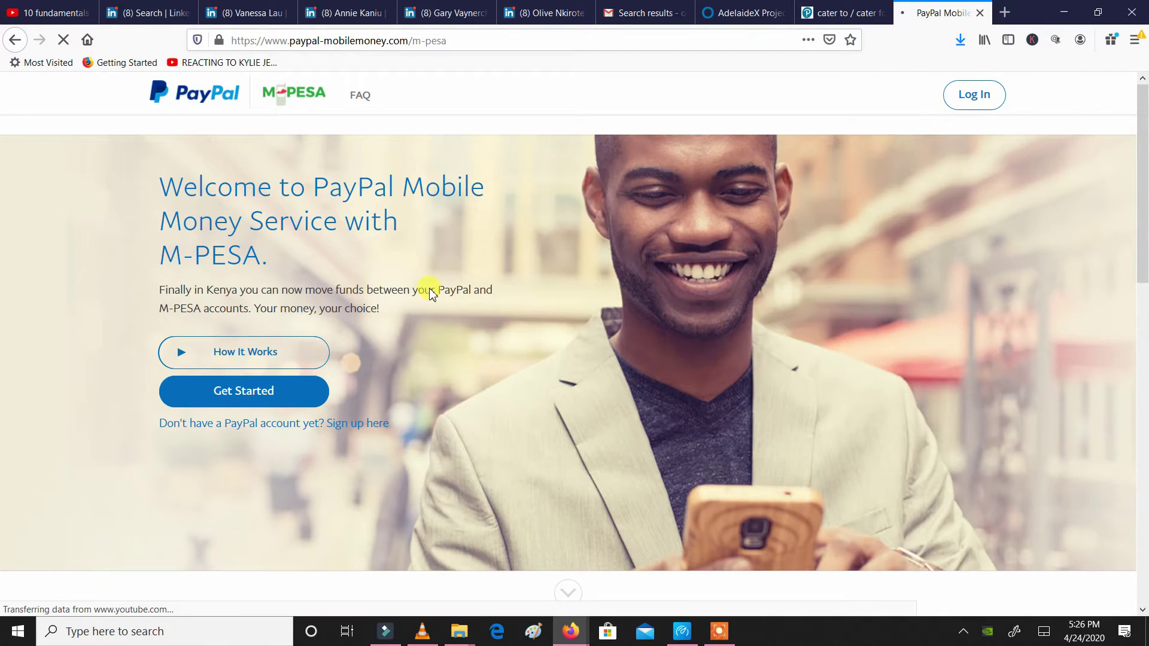
click(976, 99)
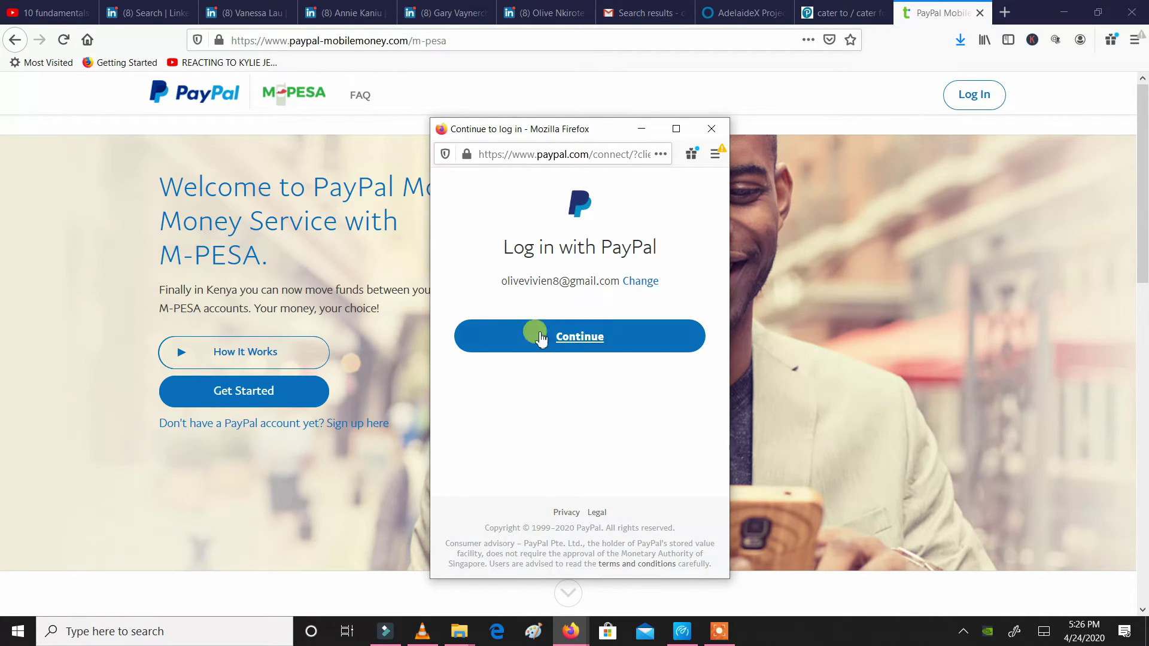
click(539, 339)
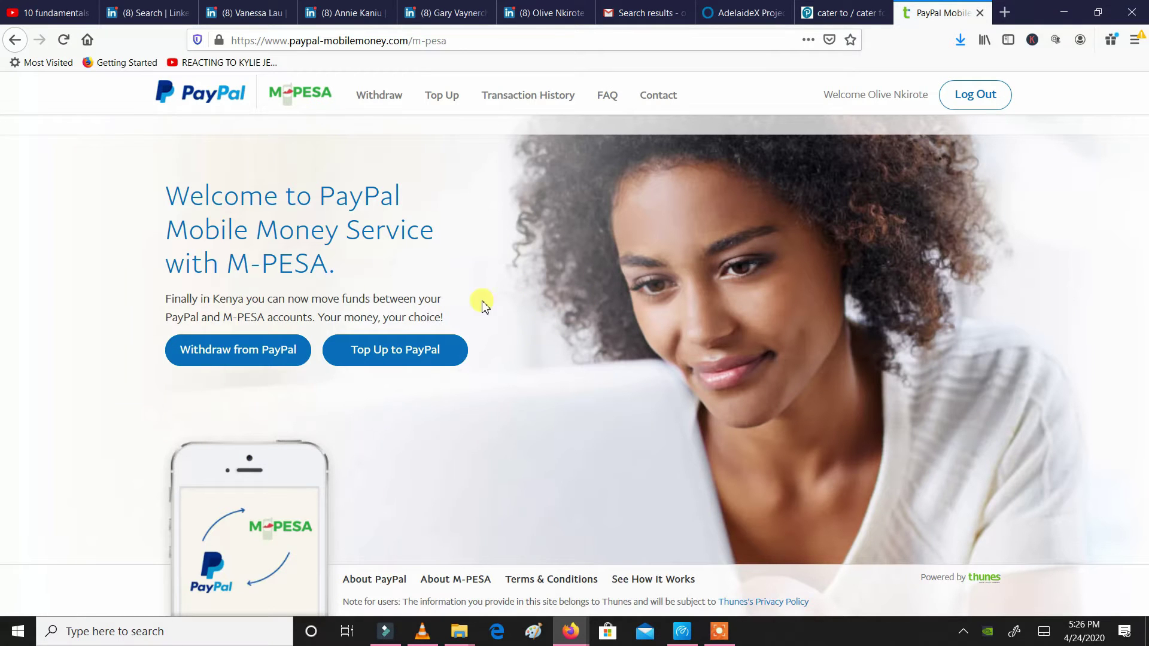
Step: Open the Top Up to PayPal page and review the 800088 paybill steps and KES calculator
click(395, 362)
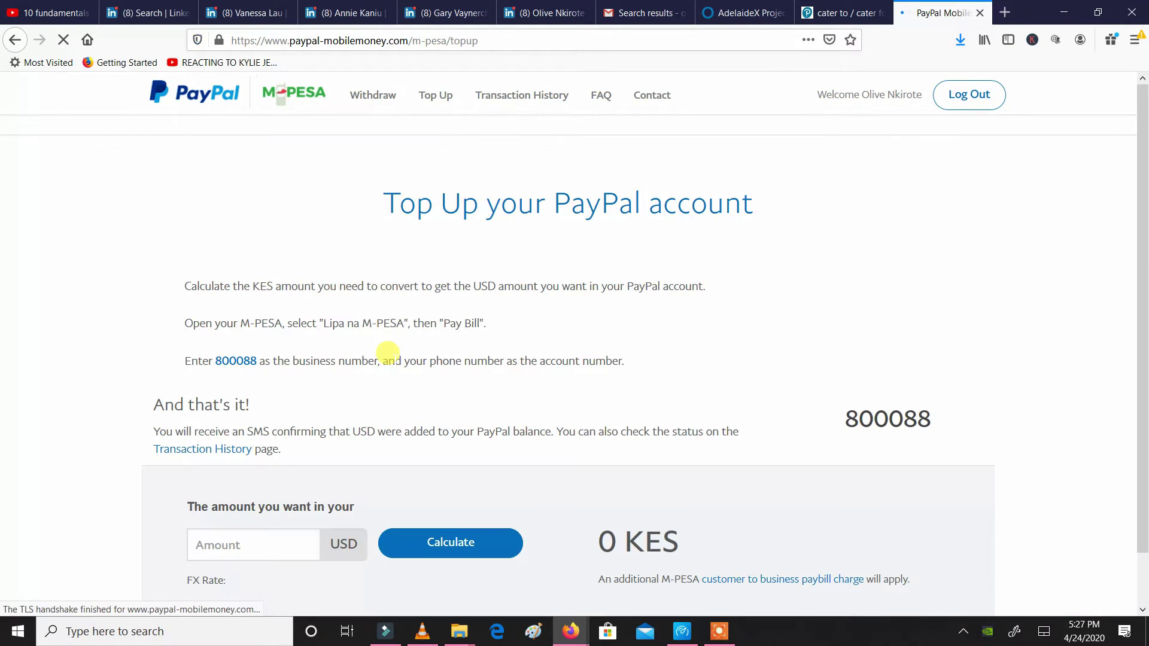
scroll(1143, 229, down, 1)
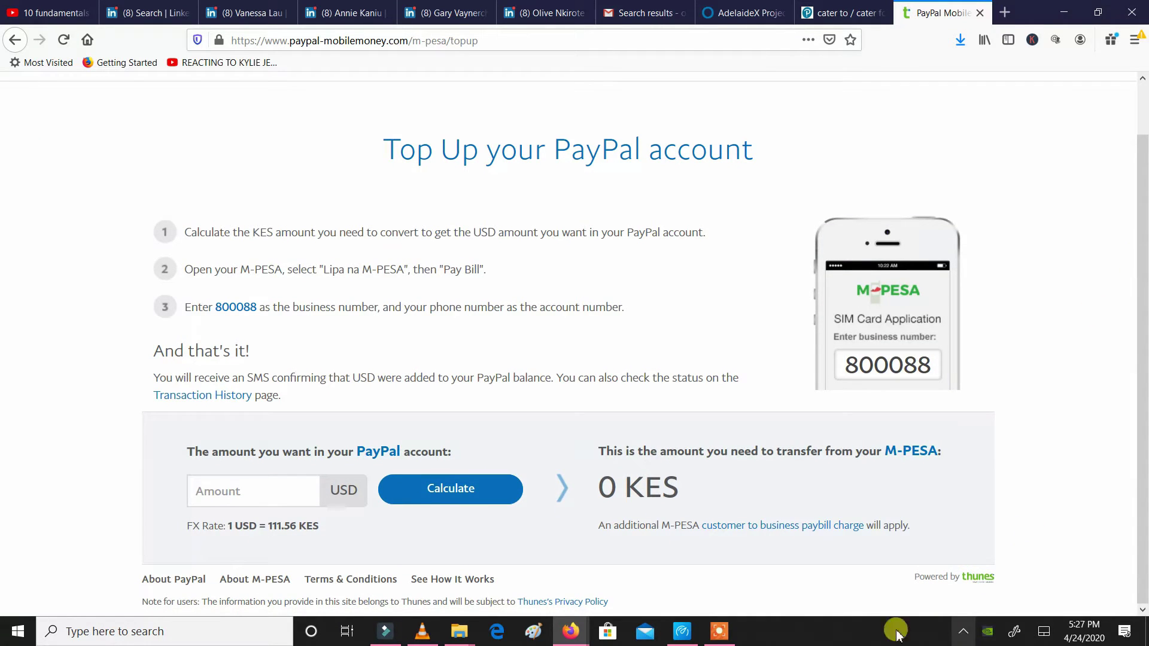
click(726, 634)
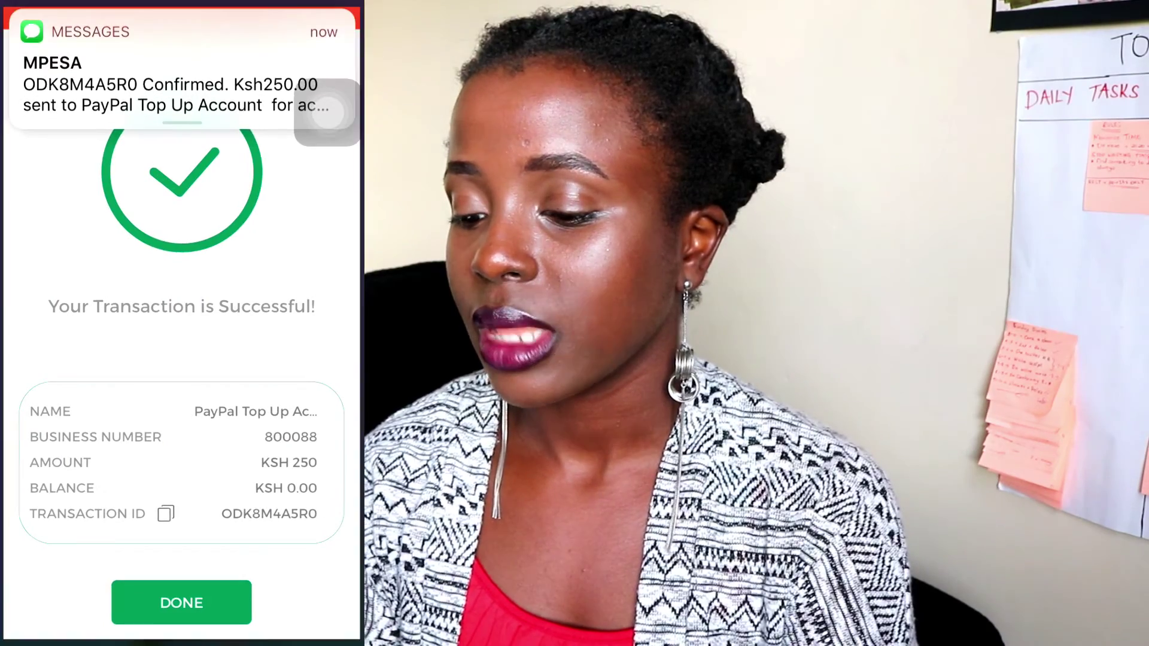
Step: Read the M-PESA SMS confirming Ksh 250 paid to 800088, then return home
click(174, 83)
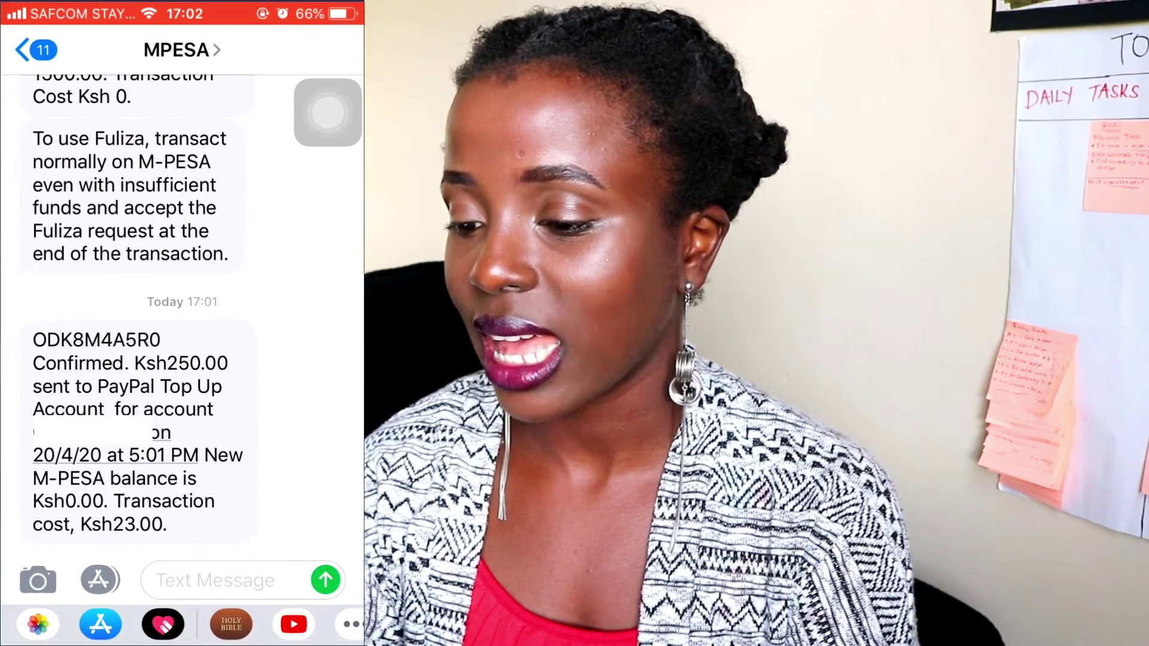
key(super)
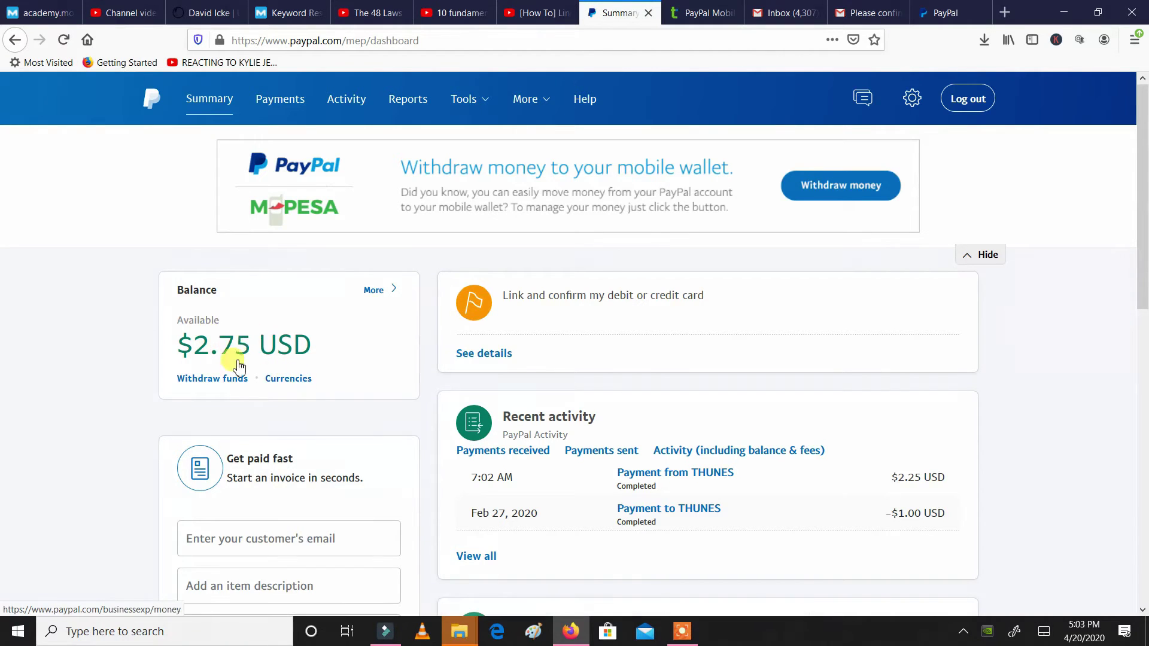
scroll(435, 304, down, 2)
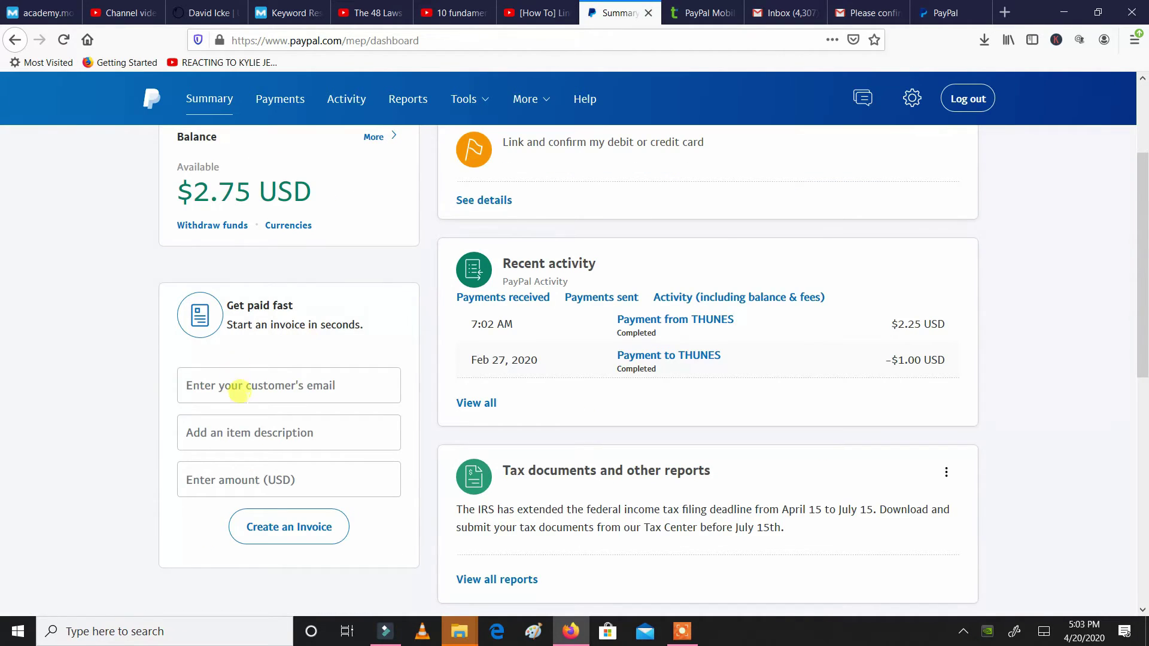
scroll(1144, 277, down, 4)
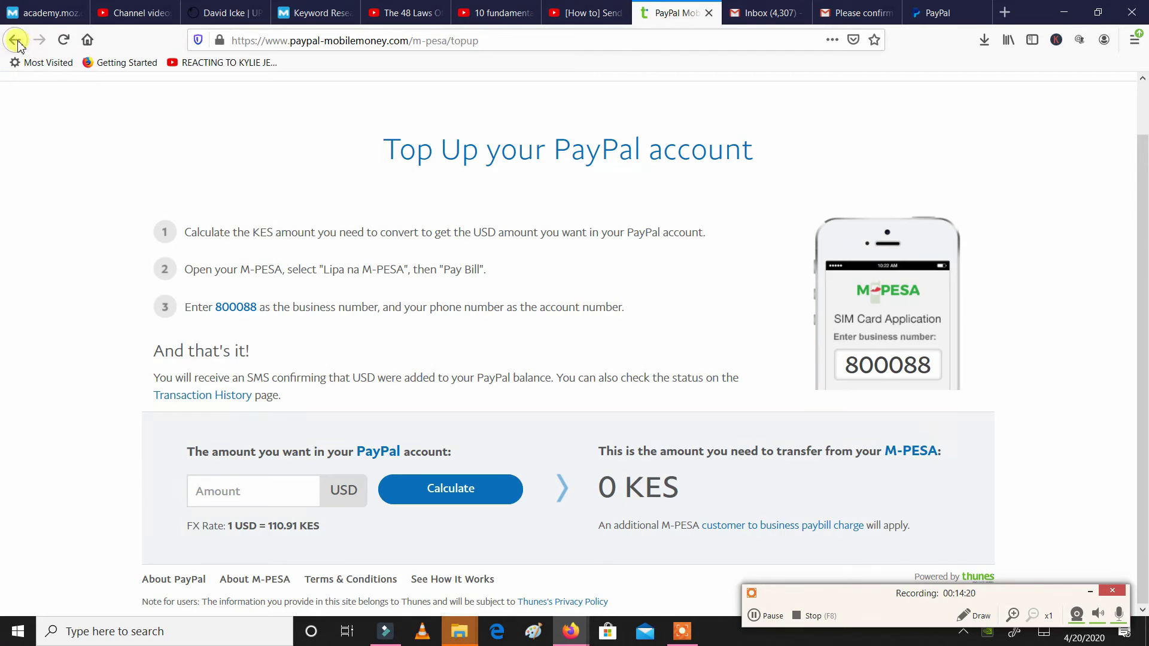
Step: Withdraw 1 USD (104 KES) from PayPal to M-PESA and confirm it
click(15, 40)
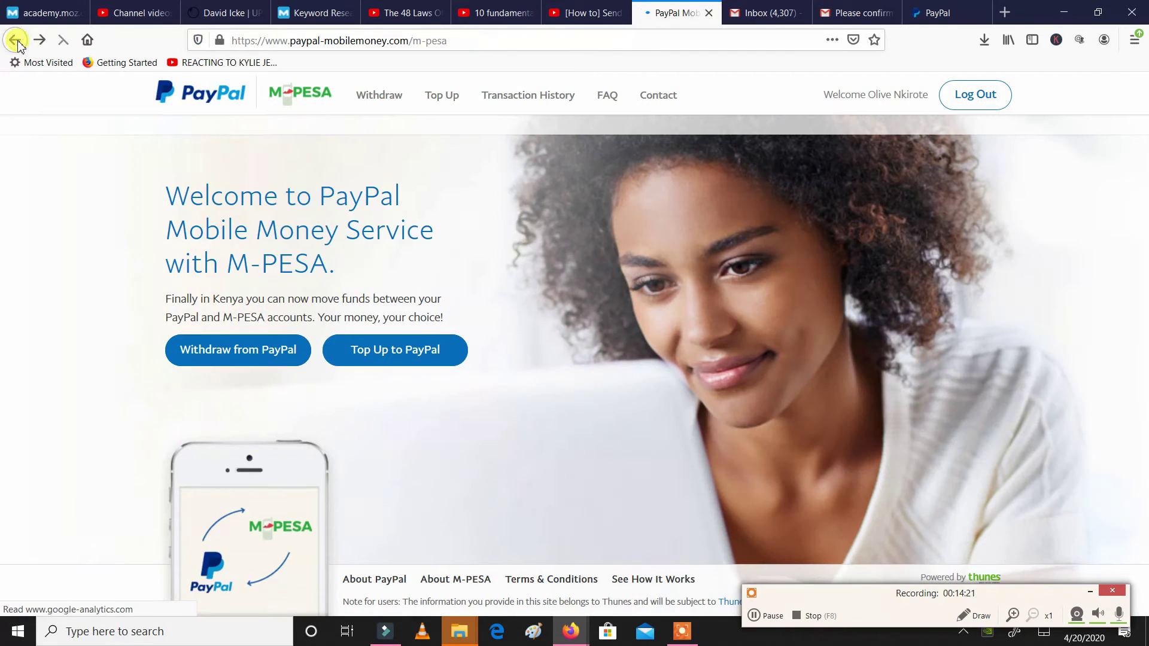
click(216, 367)
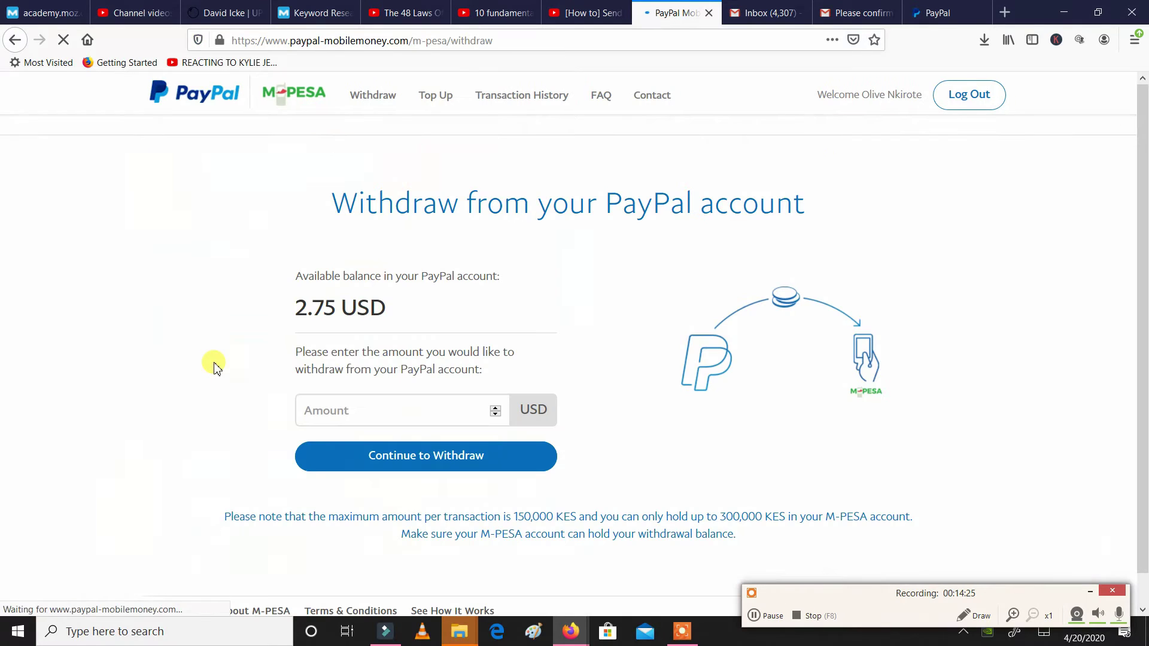
click(495, 407)
click(522, 458)
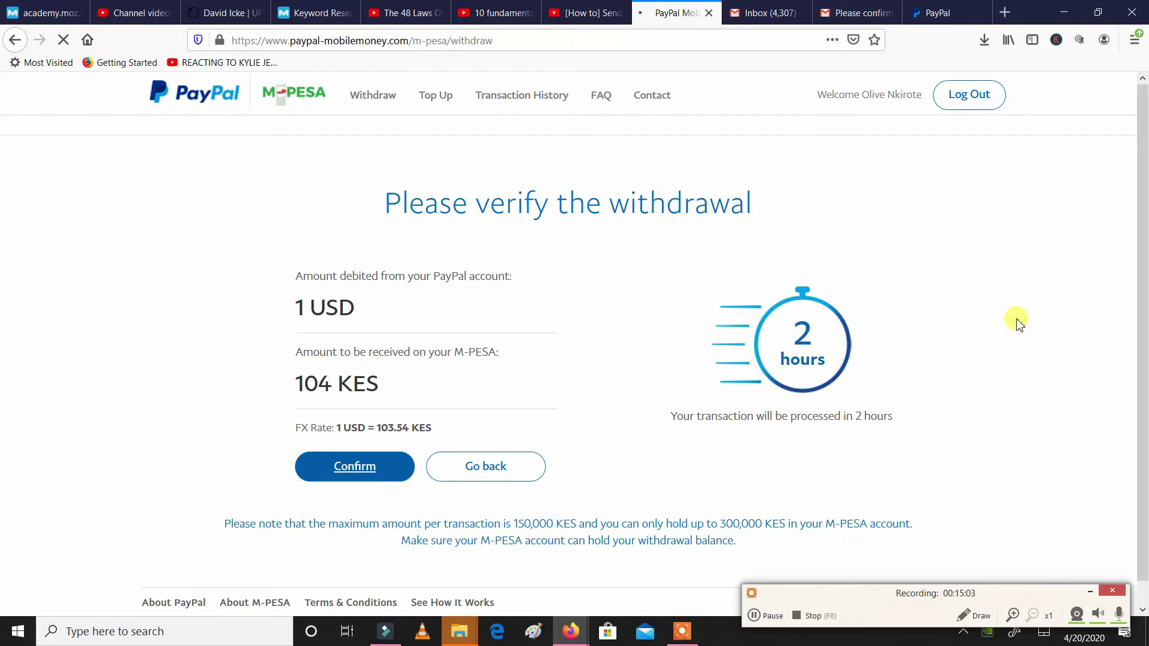
click(351, 473)
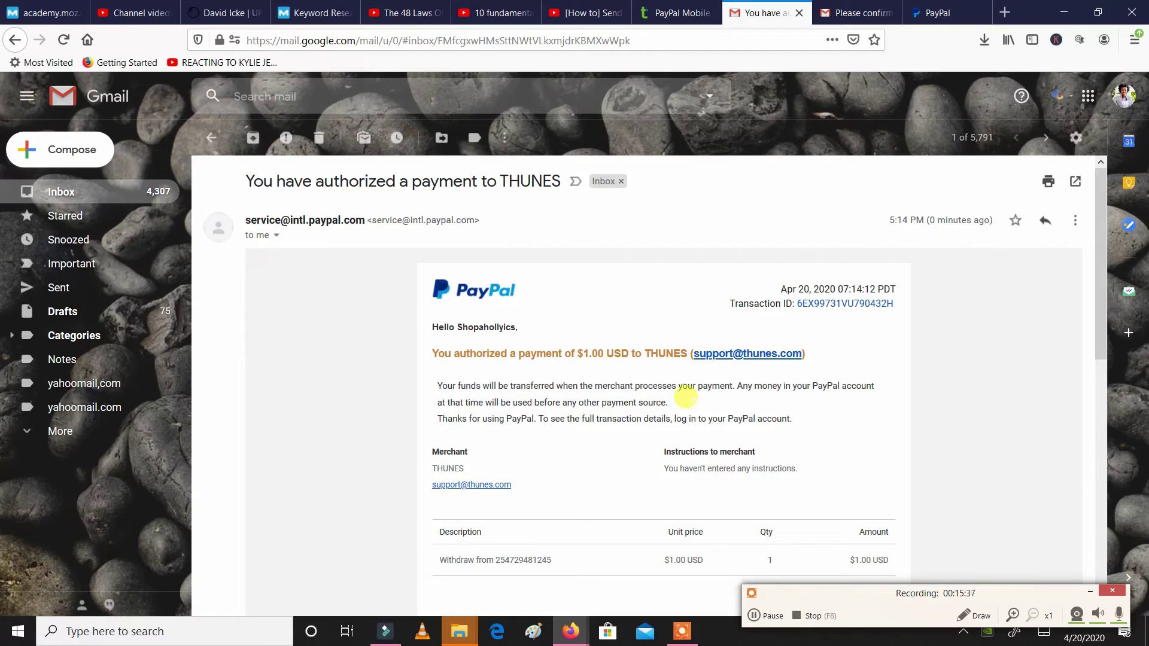
Step: Read PayPal's $1.00 USD authorization email and the THUNES $2.25 USD payment email
drag(1104, 281, 1126, 356)
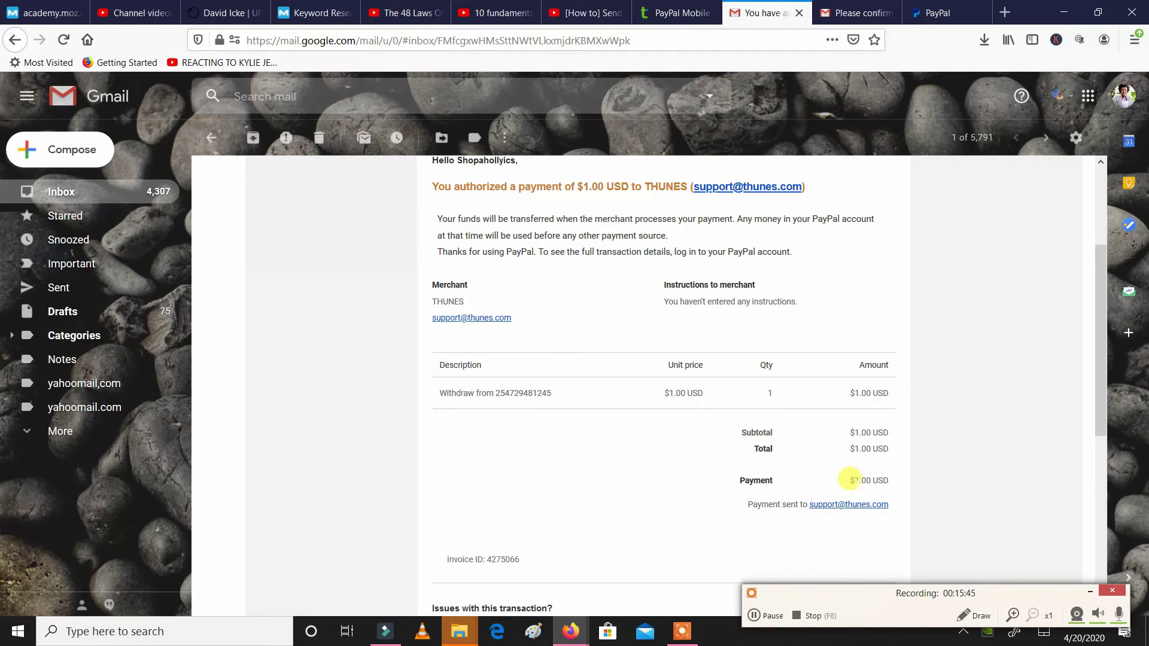
click(14, 41)
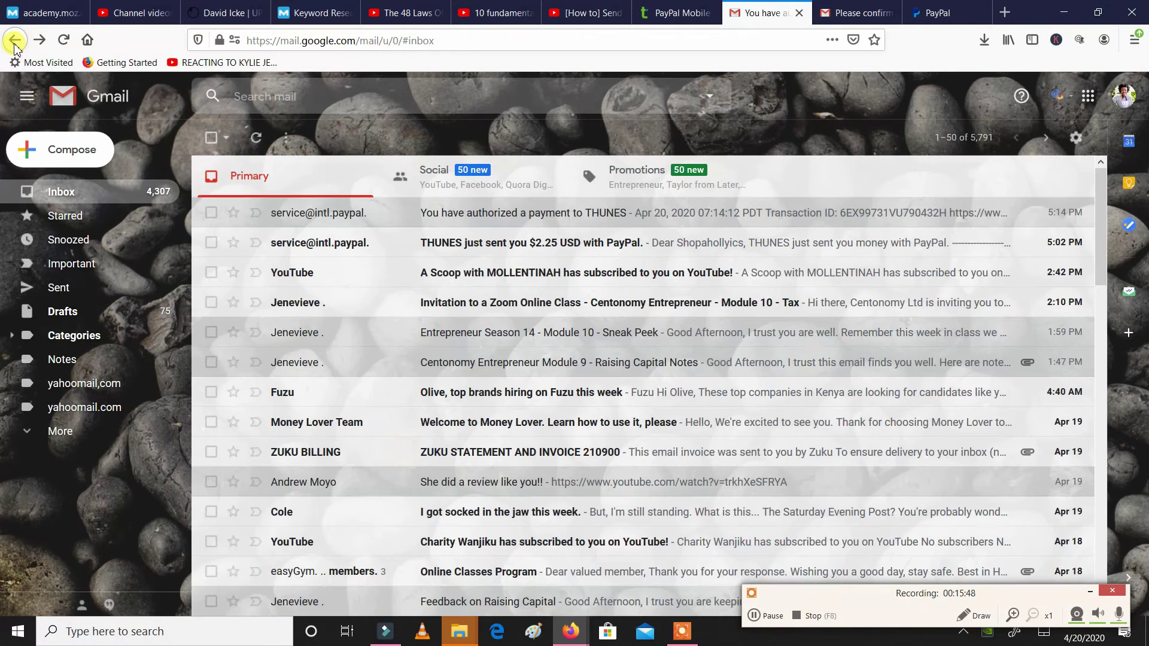
click(473, 243)
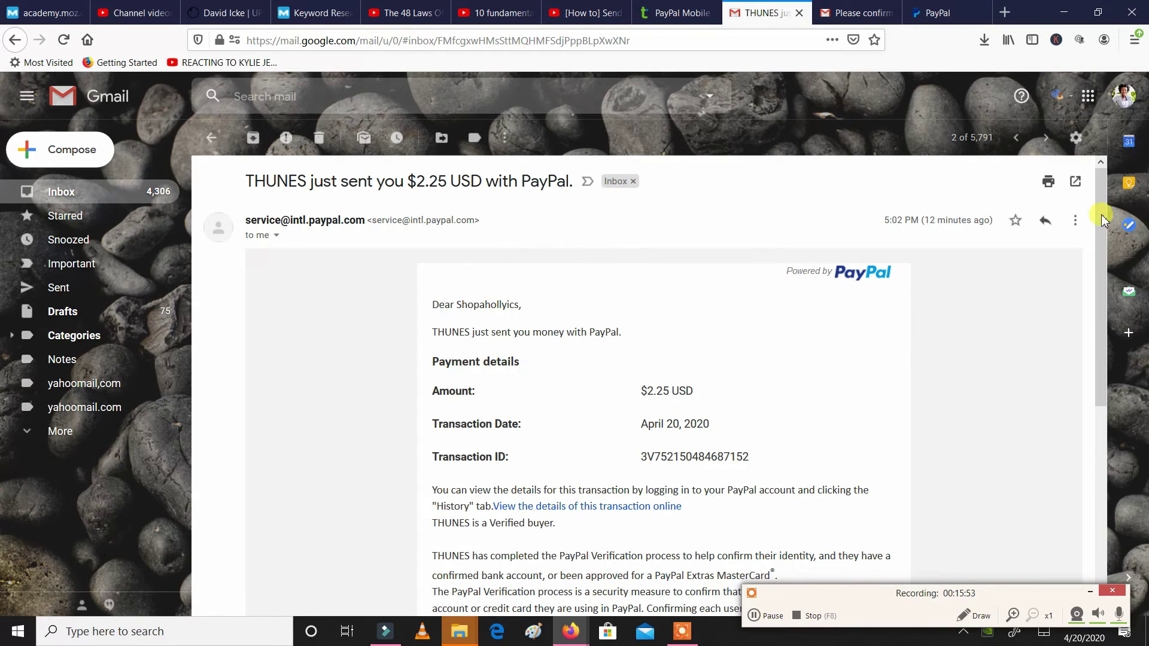
drag(1106, 243, 1088, 338)
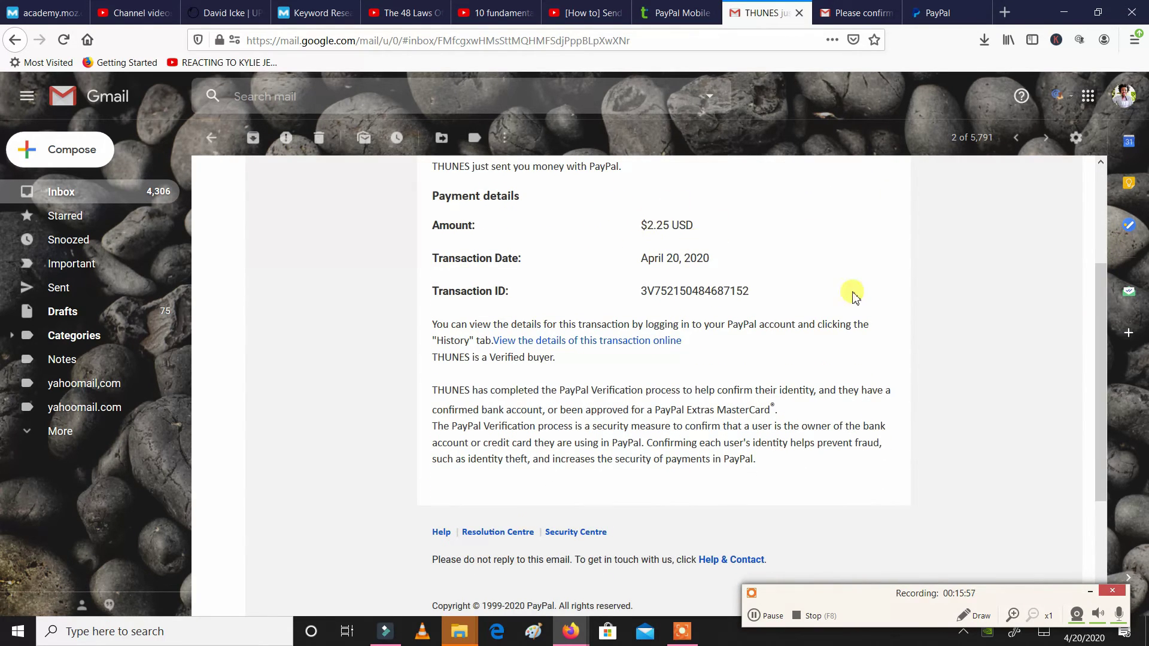
drag(1098, 339, 1090, 277)
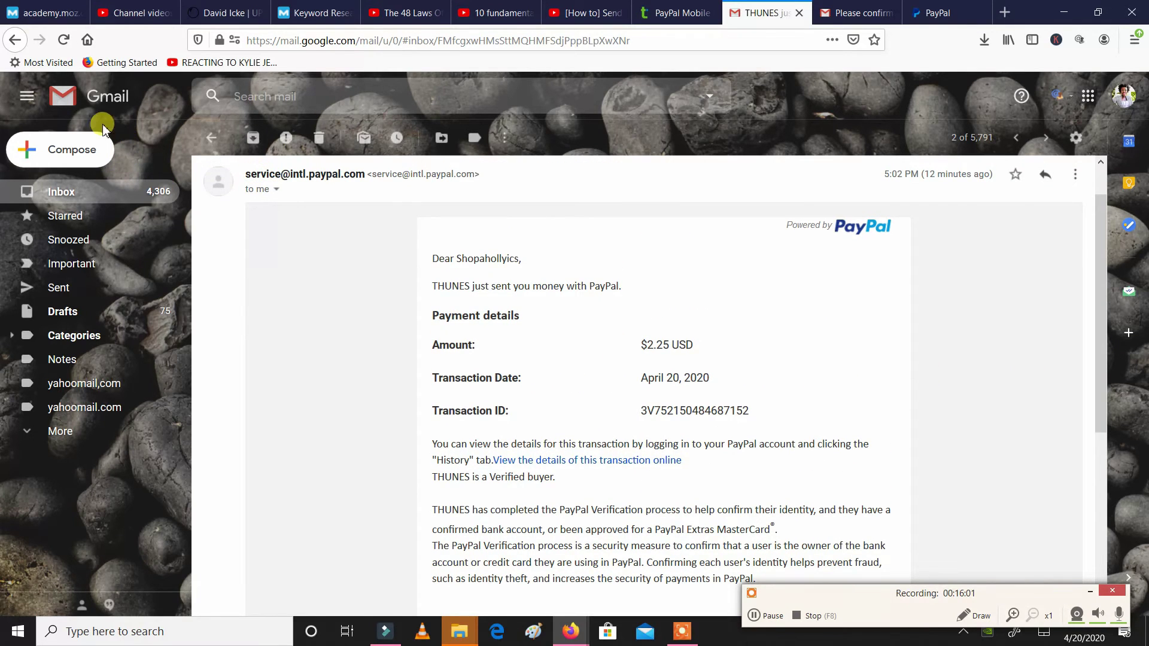
click(8, 45)
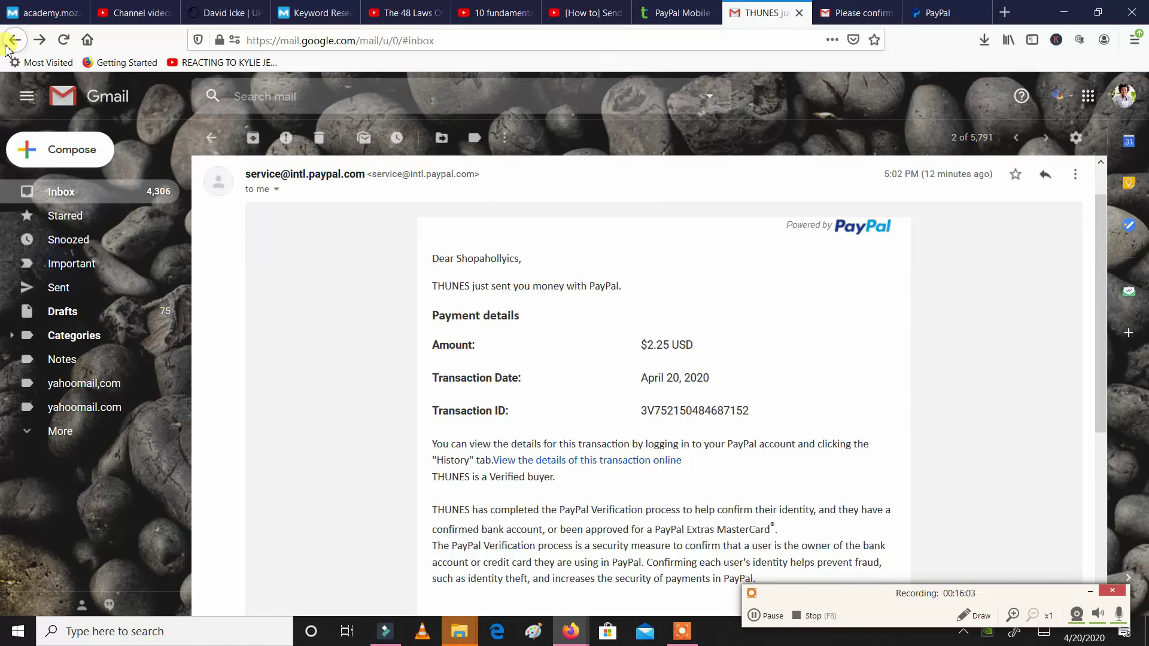